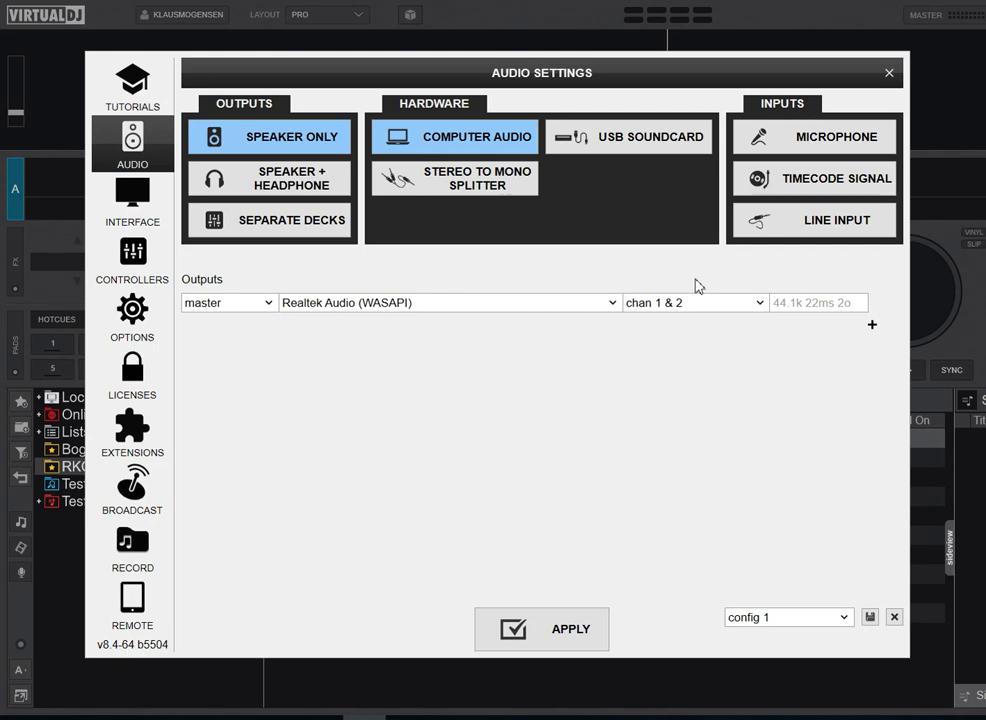
Close the audio settings and create a new database backup, saved as the 14-51 Database Backup zip.
{"action": "left_click", "coordinate": [889, 73]}
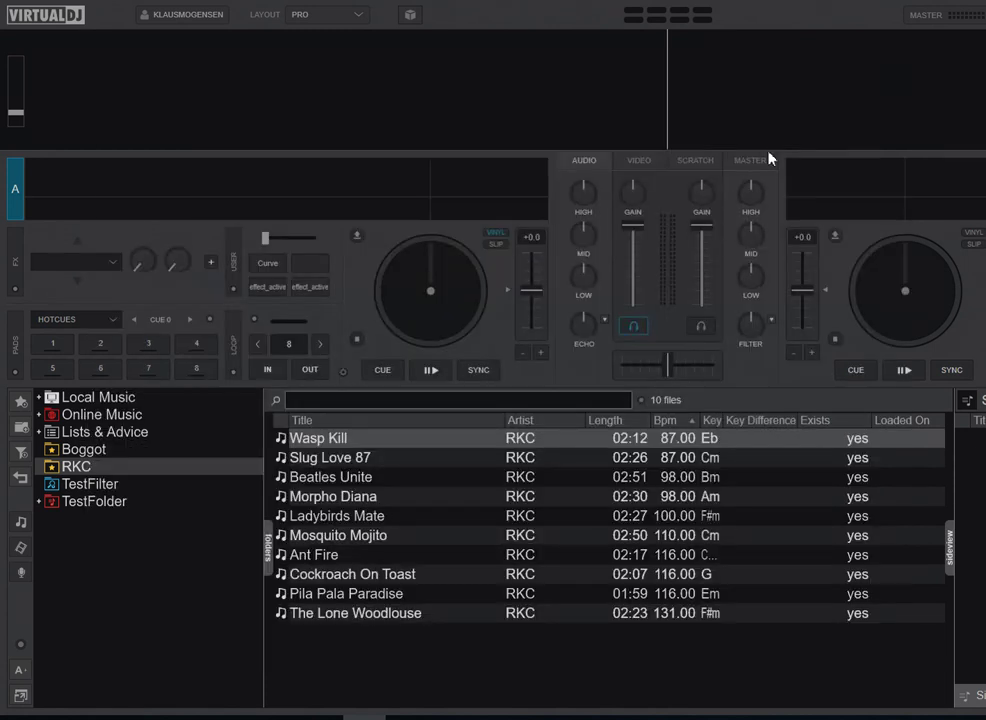
{"action": "left_click", "coordinate": [23, 645]}
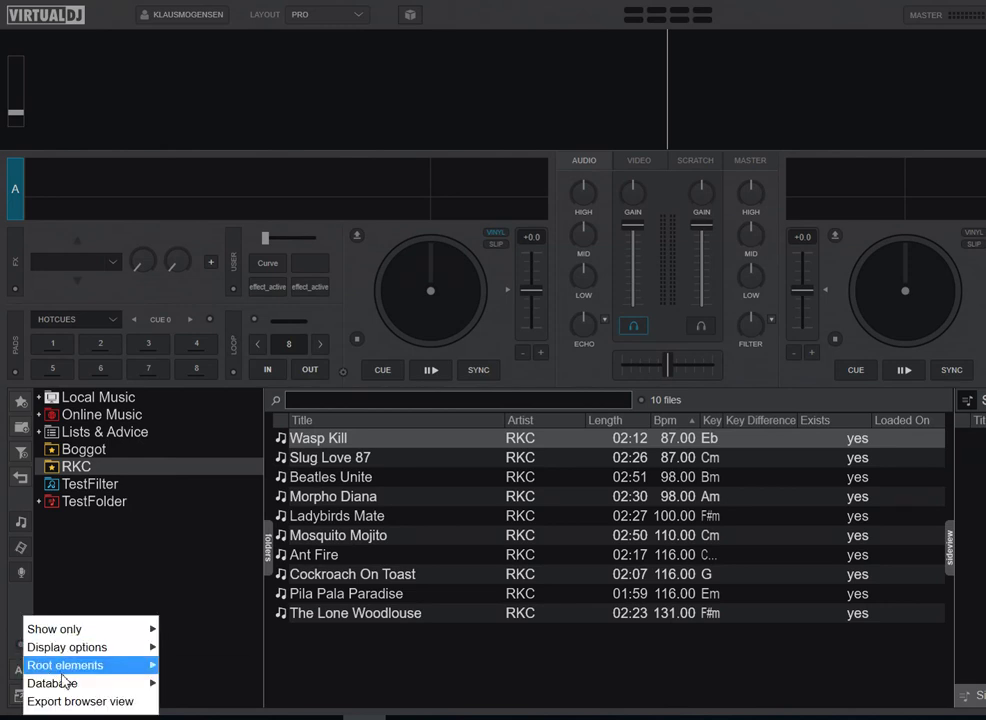
{"action": "mouse_move", "coordinate": [84, 686]}
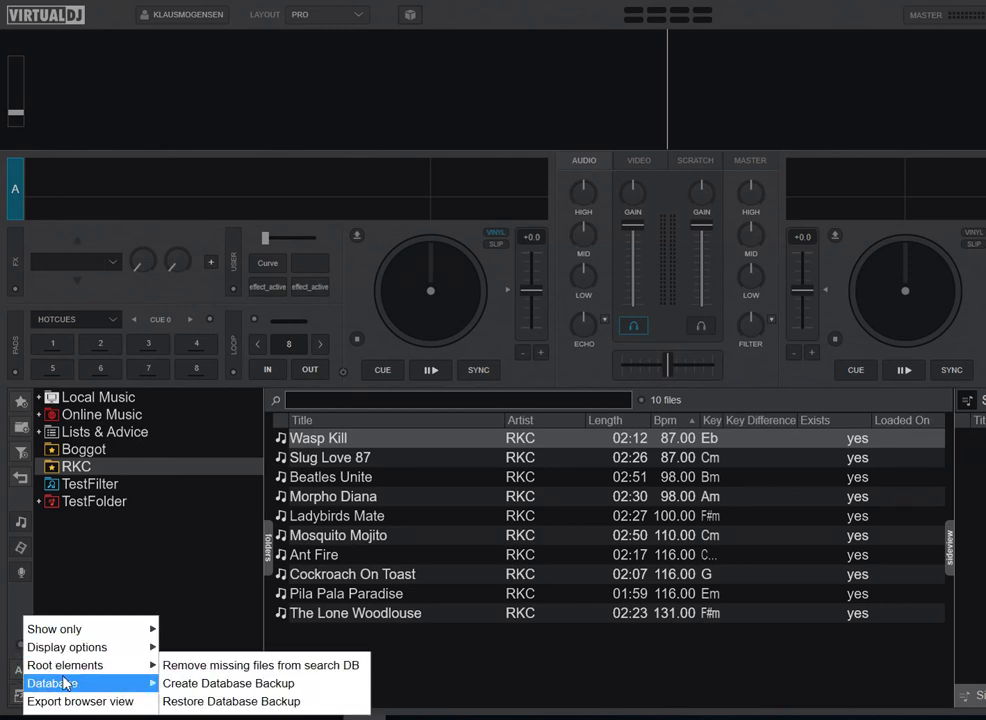
{"action": "left_click", "coordinate": [194, 686]}
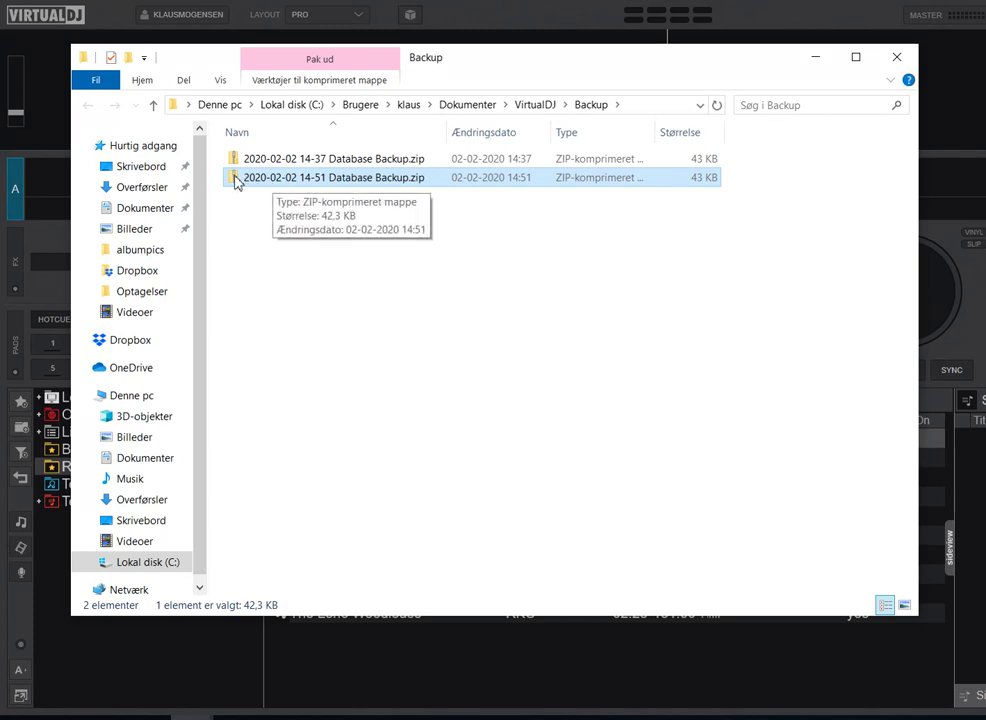
{"action": "double_click", "coordinate": [237, 178]}
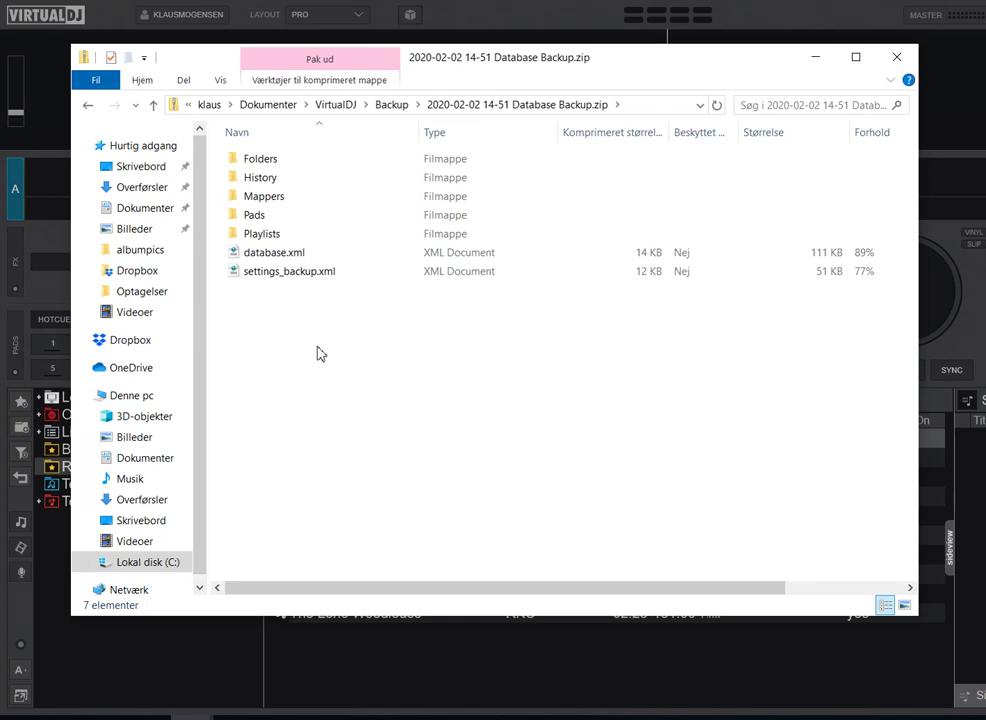
{"action": "left_click", "coordinate": [343, 105]}
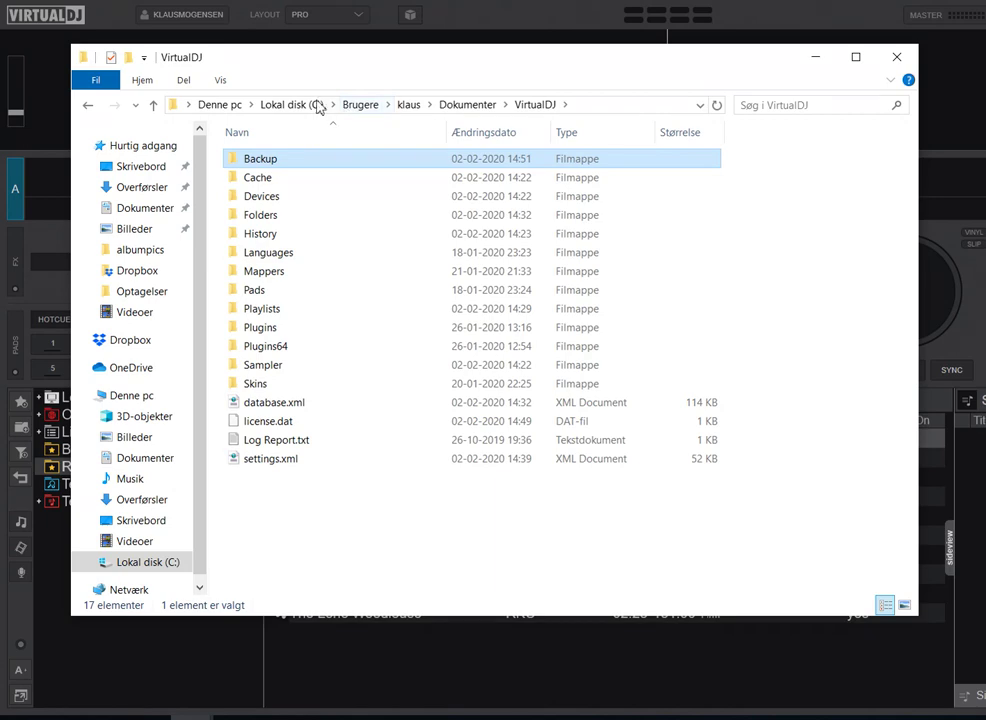
In Dokumenter, rename the VirtualDJ folder to VirtualDJ_ by adding an underscore.
{"action": "left_click", "coordinate": [475, 110]}
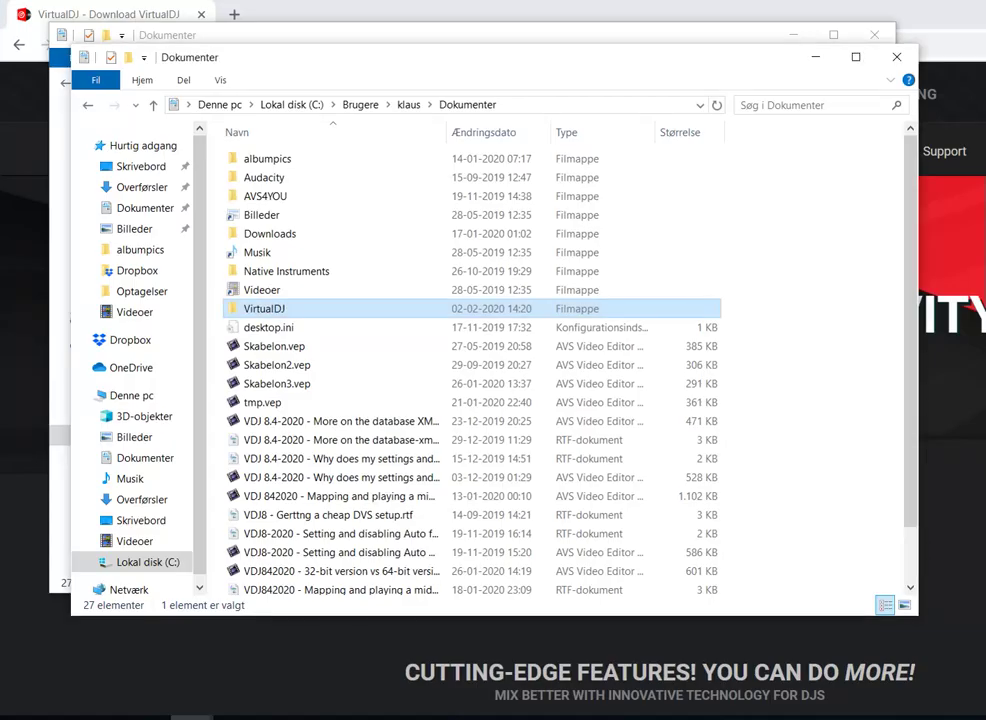
{"action": "left_click", "coordinate": [283, 318]}
{"action": "left_click", "coordinate": [290, 311]}
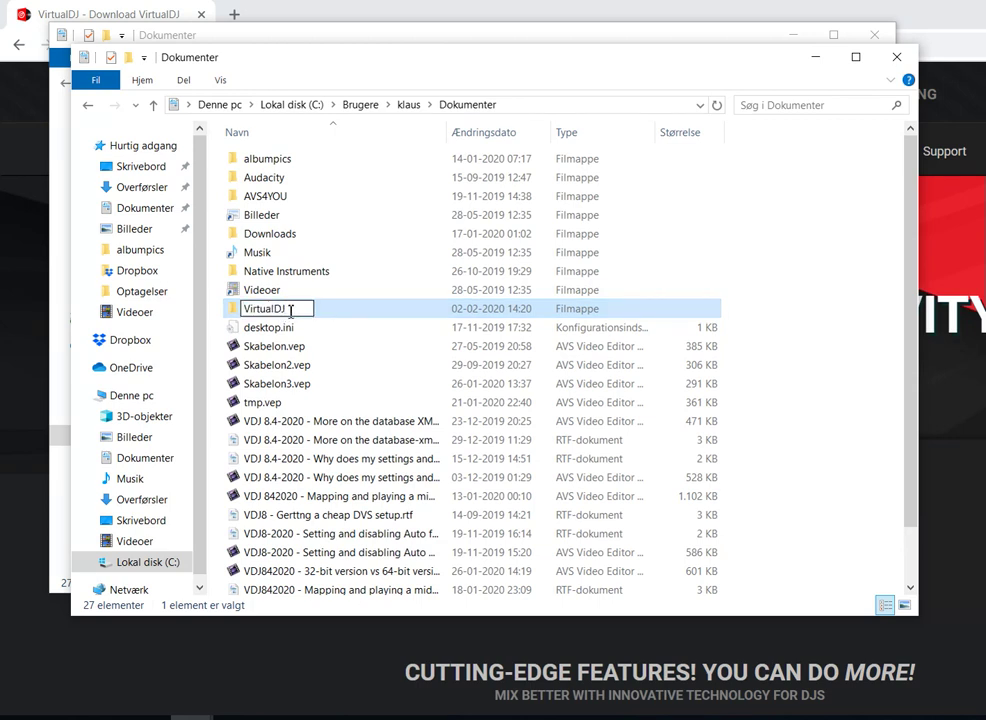
{"action": "key", "text": "Return"}
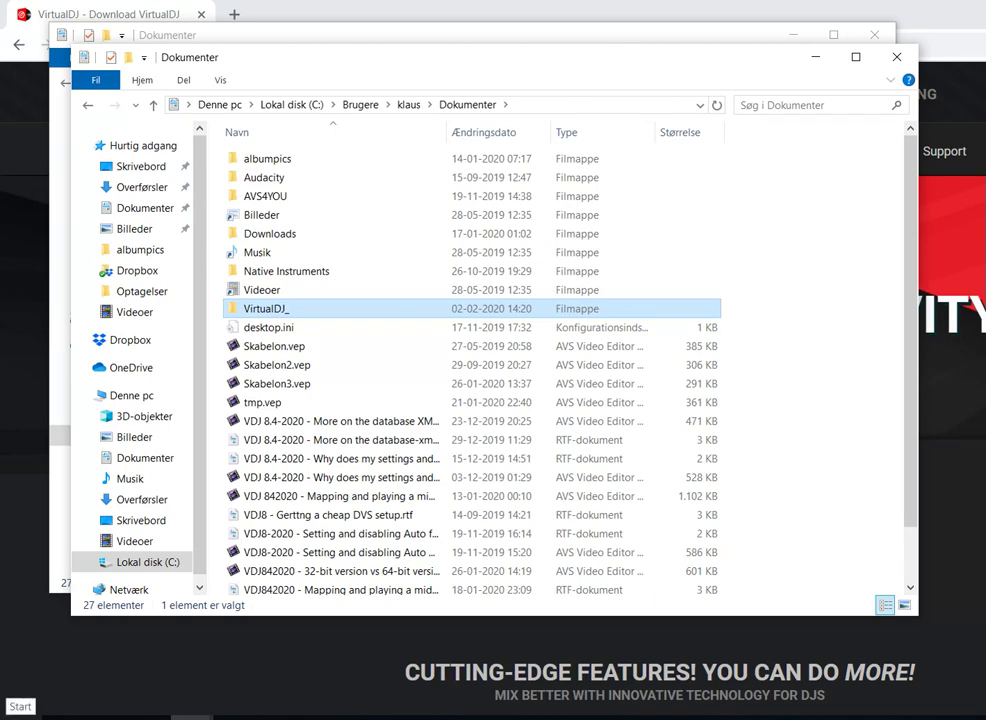
Launch VirtualDJ 2020 from a Start menu search for 'vir'.
{"action": "left_click", "coordinate": [18, 716]}
{"action": "type", "text": "vir"}
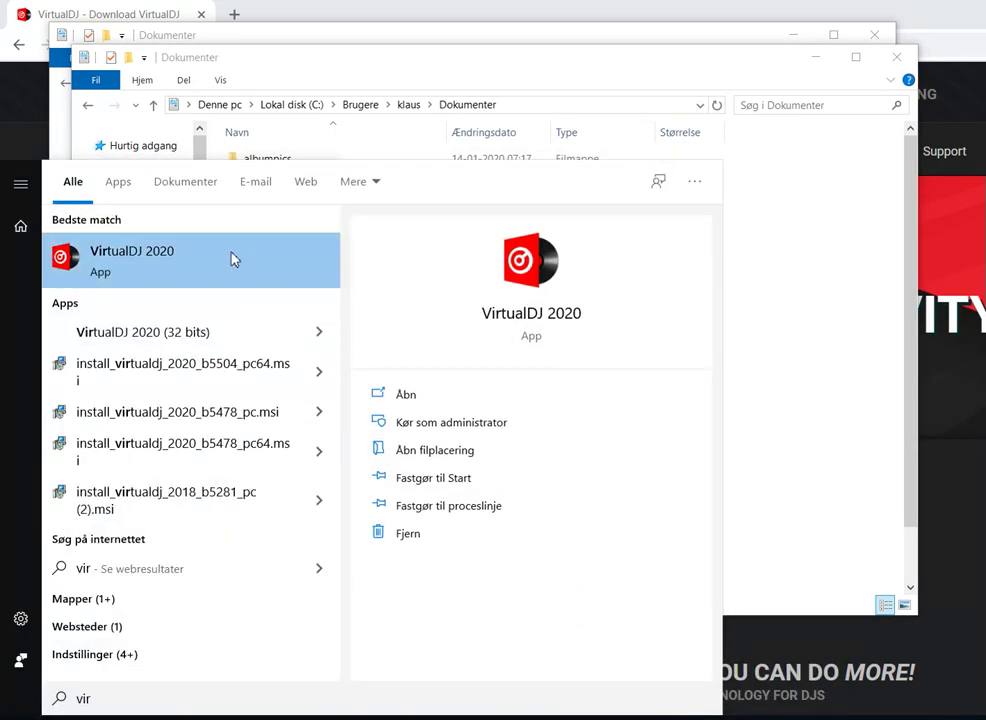
{"action": "left_click", "coordinate": [233, 258]}
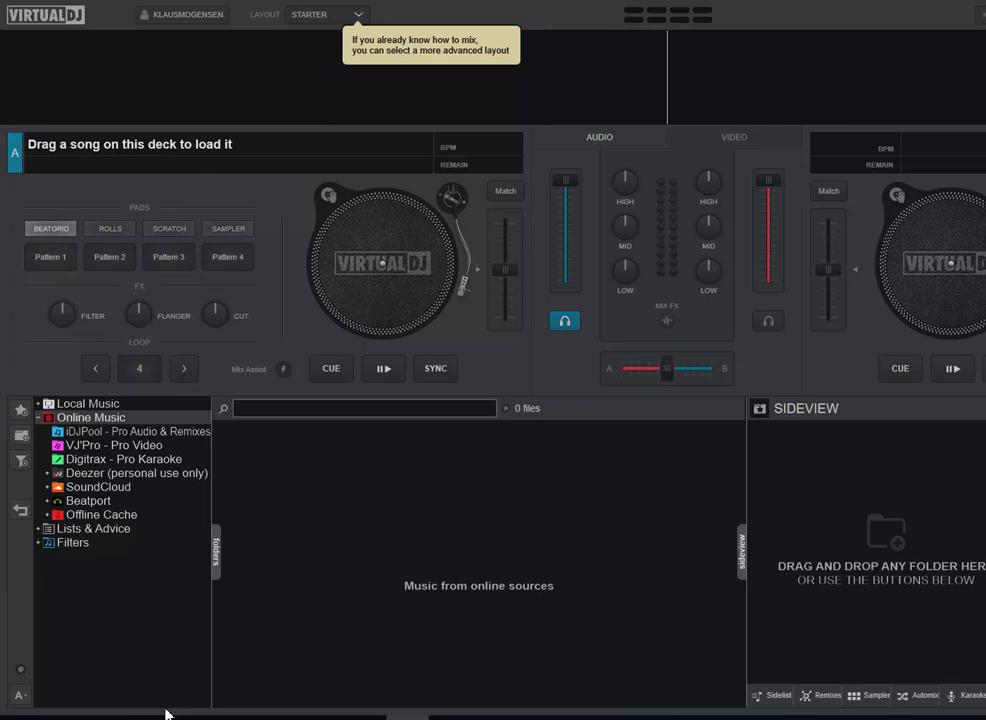
Open the newly recreated VirtualDJ folder in Dokumenter to inspect it, then go back.
{"action": "mouse_move", "coordinate": [190, 716]}
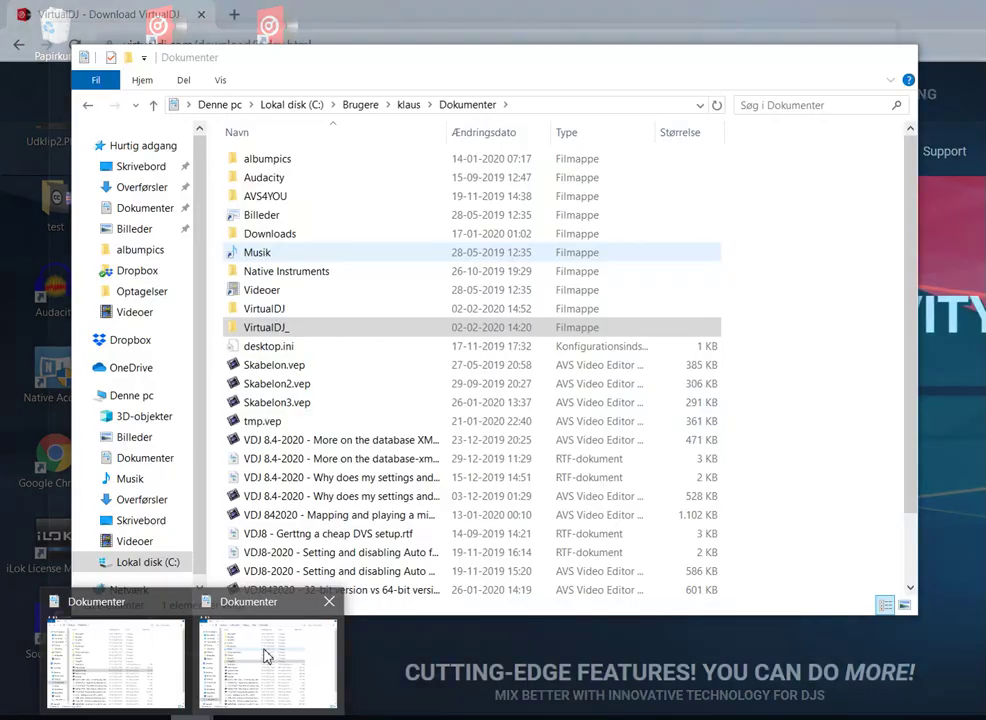
{"action": "left_click", "coordinate": [265, 656]}
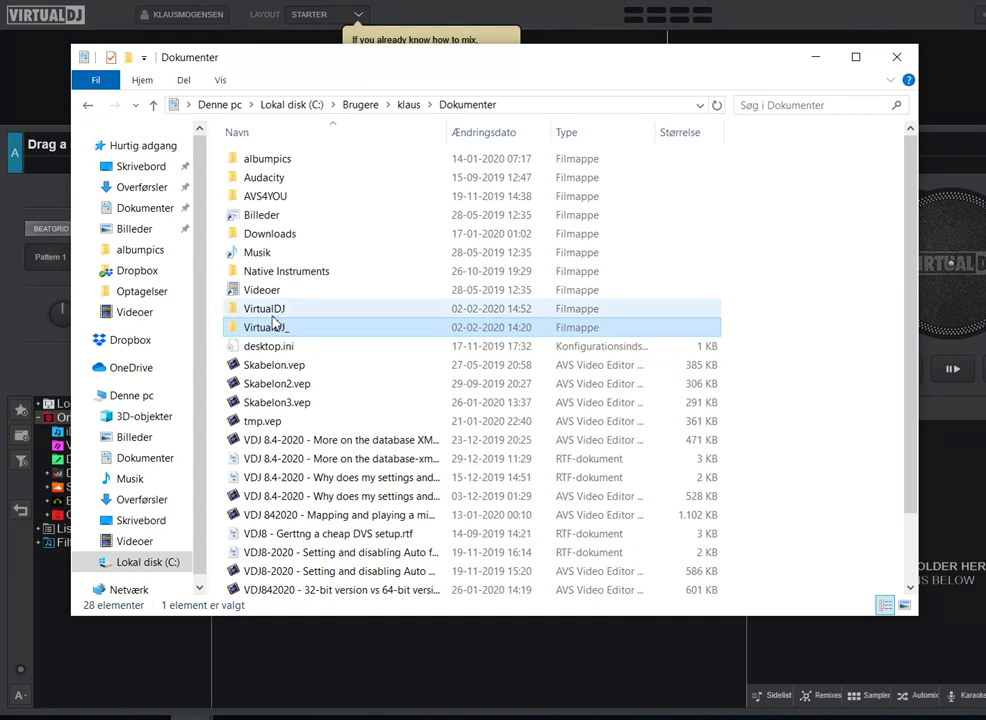
{"action": "double_click", "coordinate": [274, 316]}
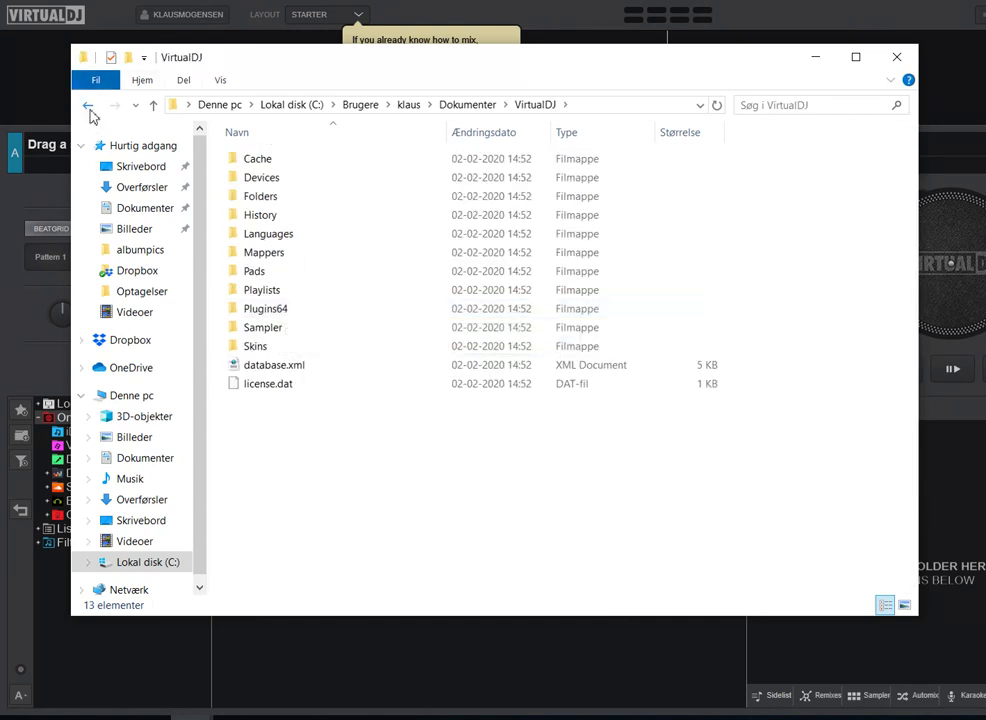
{"action": "left_click", "coordinate": [89, 106]}
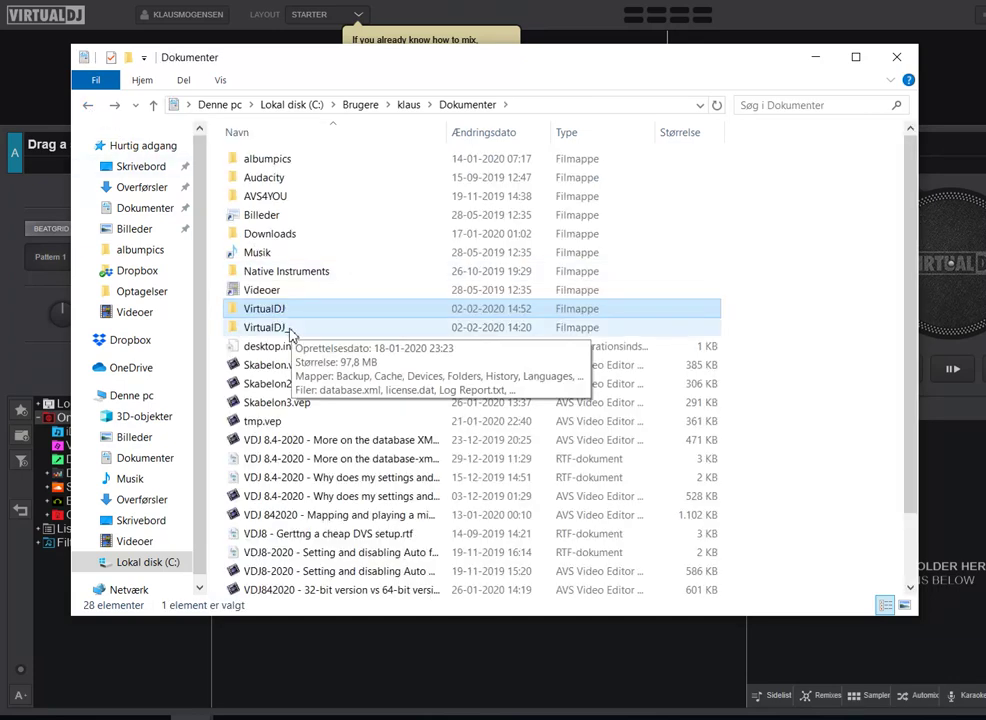
Select the renamed VirtualDJ_ folder and bring the VirtualDJ window back to front.
{"action": "left_click", "coordinate": [291, 333]}
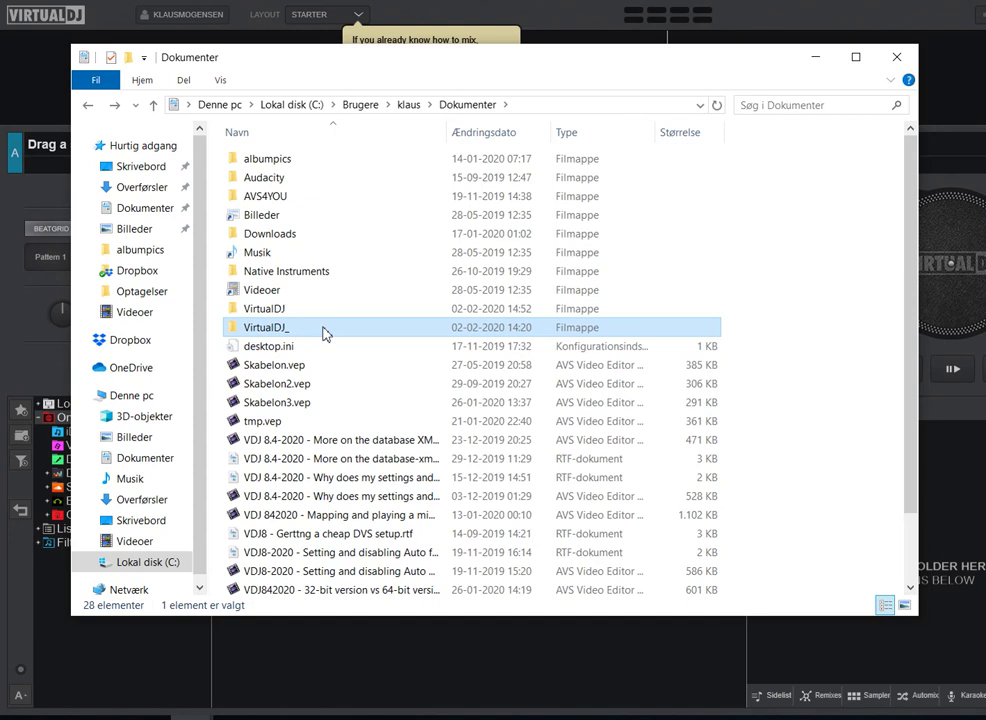
{"action": "mouse_move", "coordinate": [323, 333]}
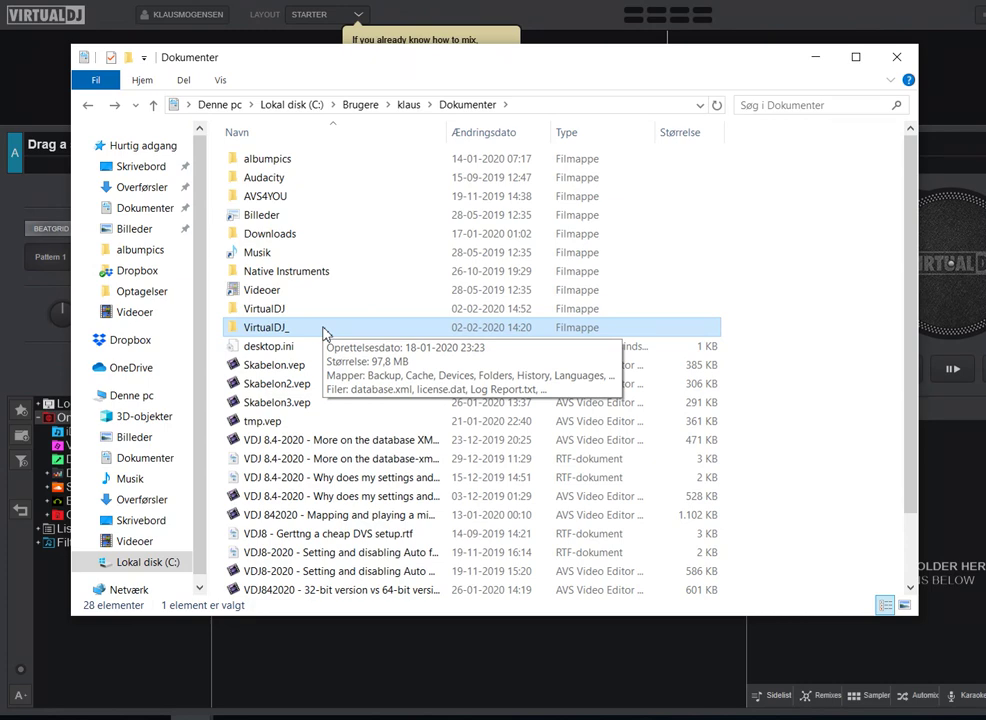
{"action": "left_click", "coordinate": [502, 7]}
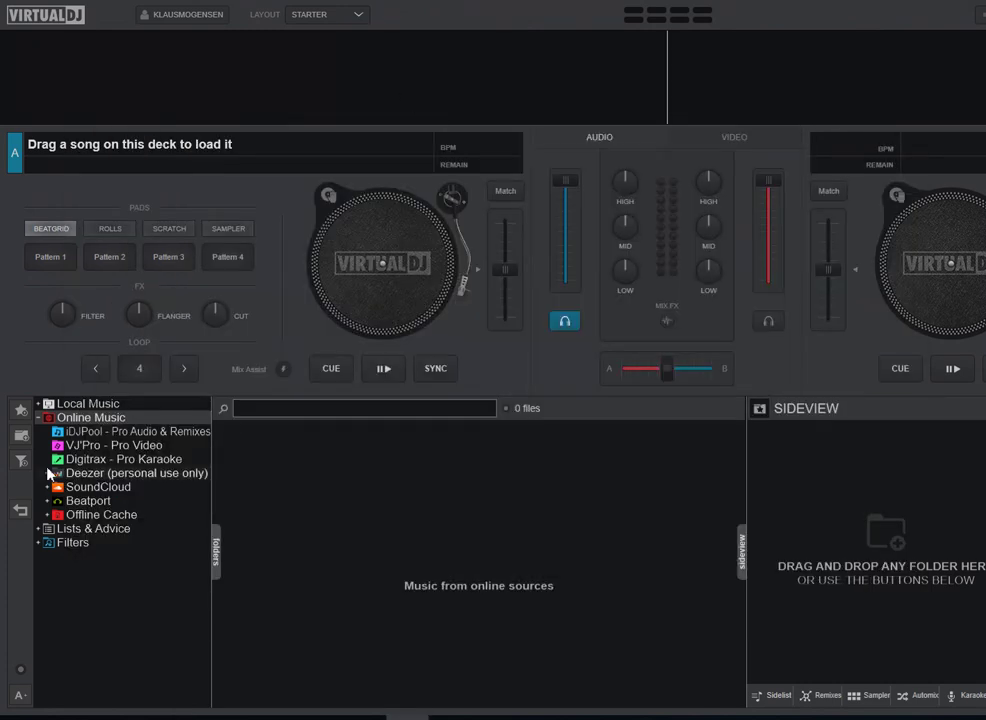
Open the Restore Database Backup dialog from the browser options' Database menu.
{"action": "left_click", "coordinate": [22, 671]}
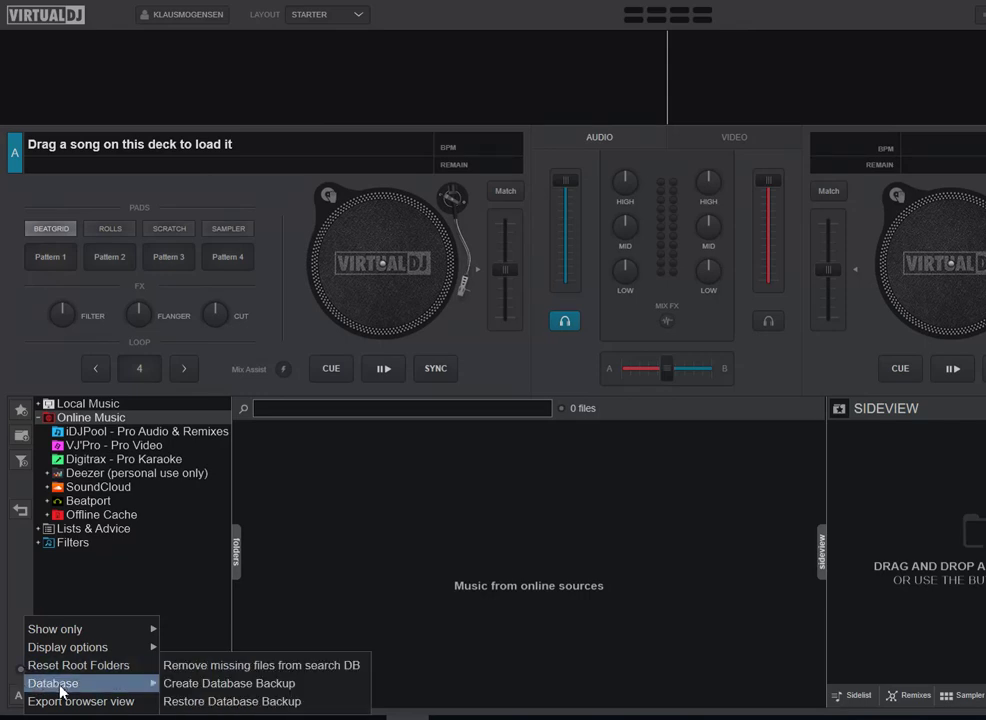
{"action": "mouse_move", "coordinate": [158, 685]}
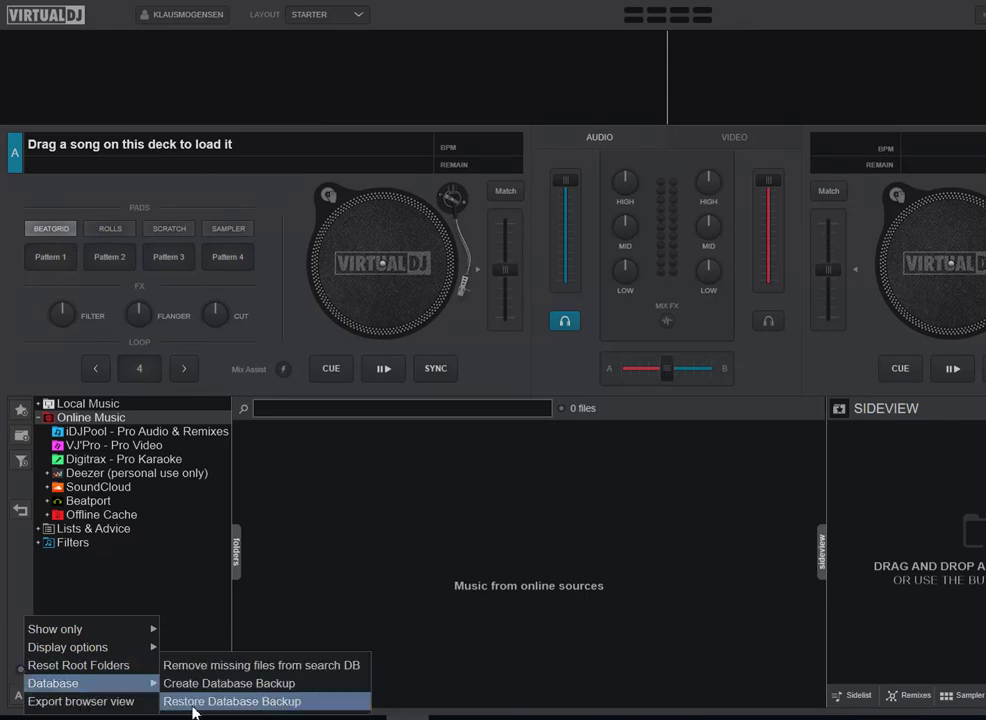
{"action": "left_click", "coordinate": [193, 704]}
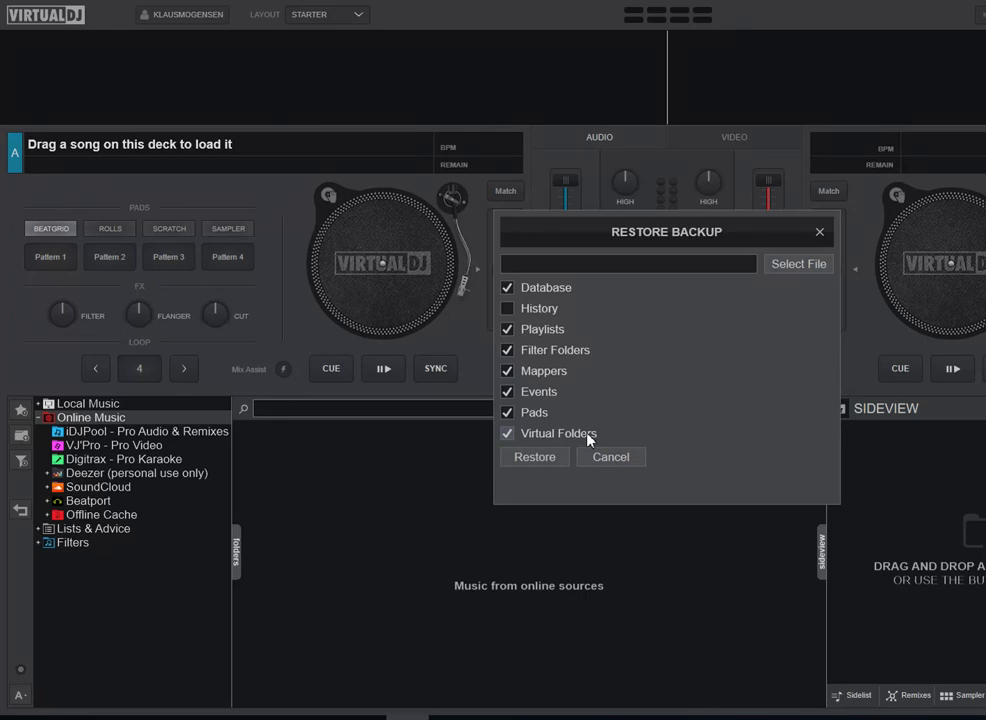
Tick History and select the 14-51 Database Backup.zip from VirtualDJ_'s Backup folder as the restore file.
{"action": "left_click", "coordinate": [508, 311]}
{"action": "left_click", "coordinate": [535, 458]}
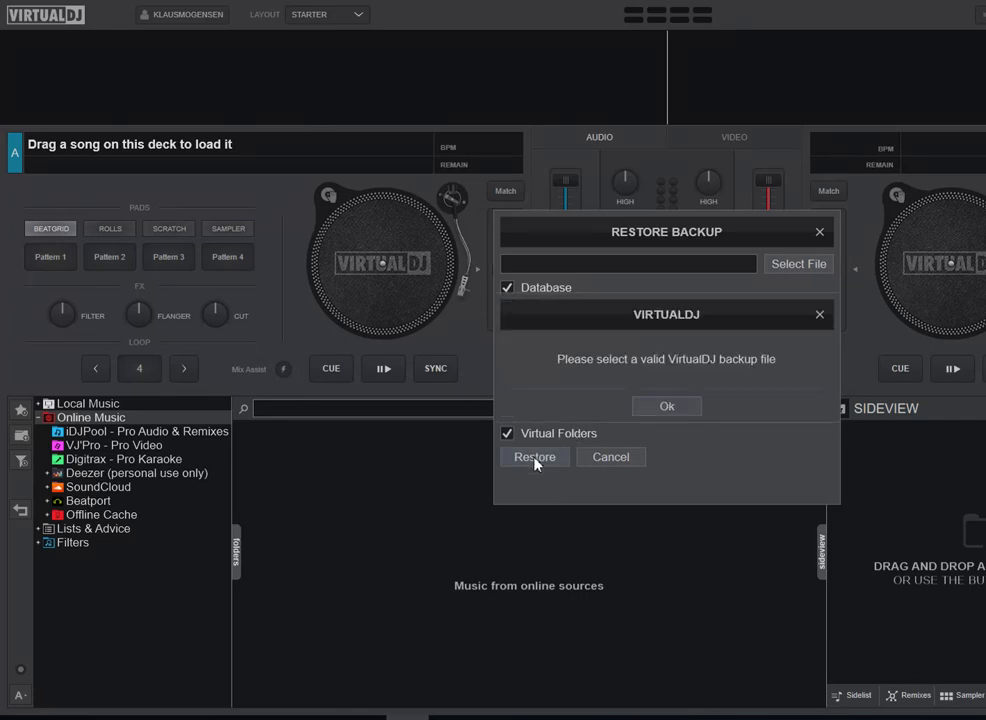
{"action": "left_click", "coordinate": [676, 408]}
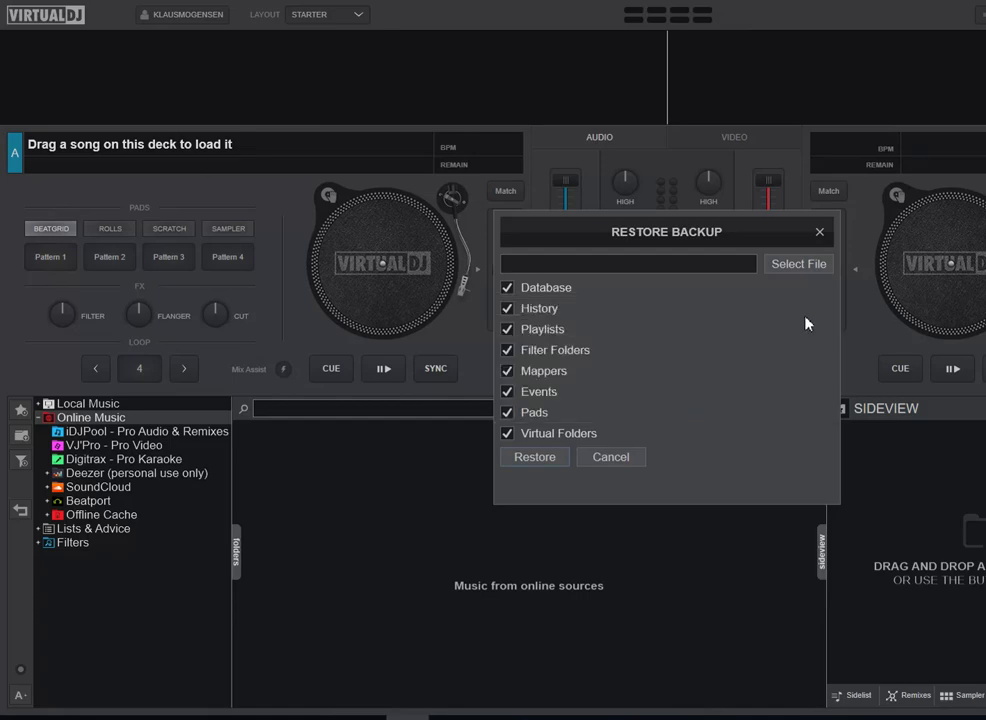
{"action": "left_click", "coordinate": [783, 265]}
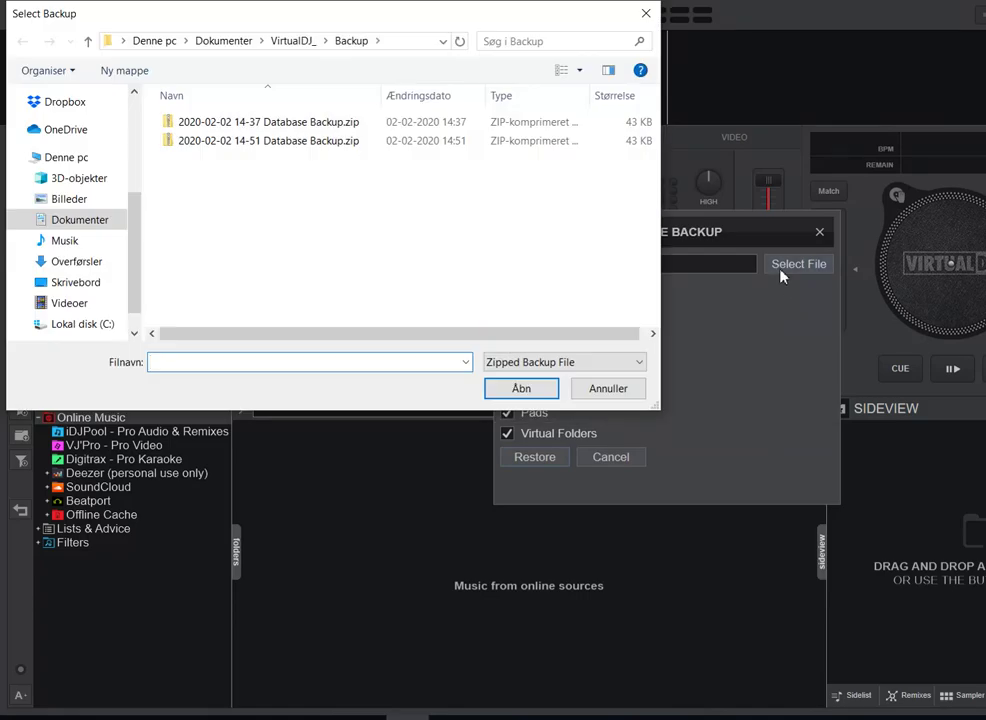
{"action": "left_click", "coordinate": [265, 148]}
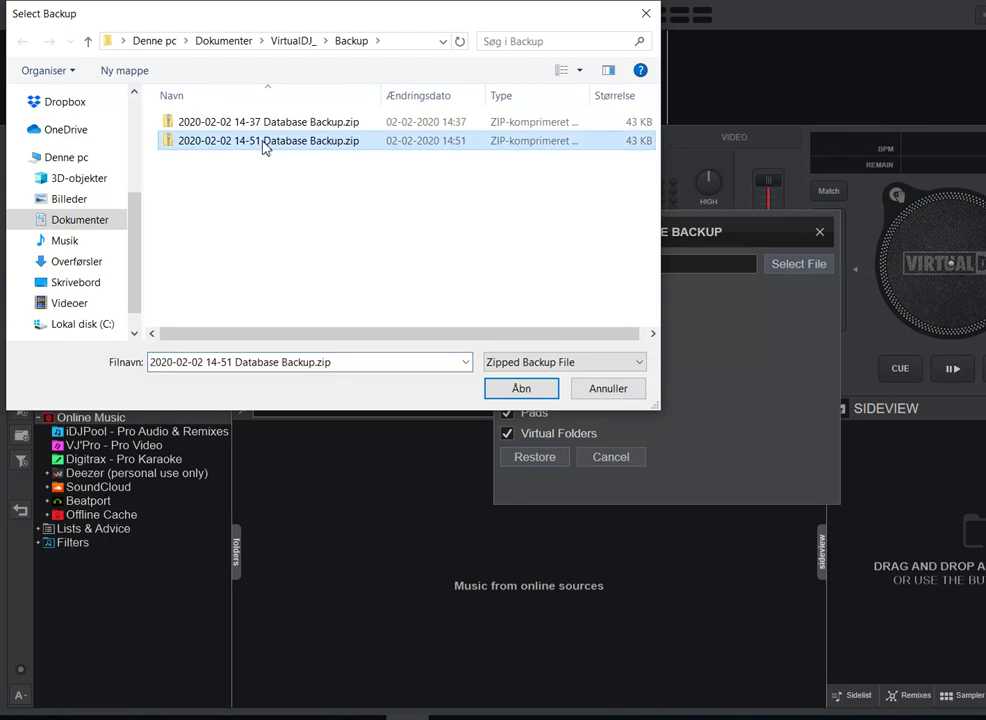
{"action": "left_click", "coordinate": [522, 389]}
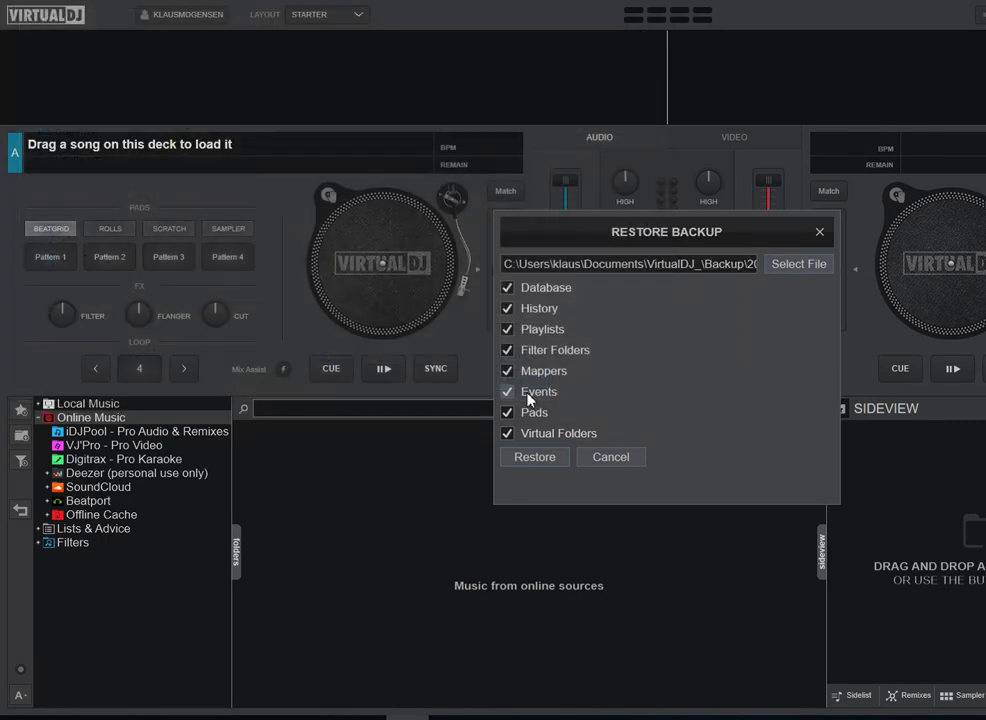
Run the restore, then expand Lists & Advice and History to check the imported entries.
{"action": "left_click", "coordinate": [535, 457]}
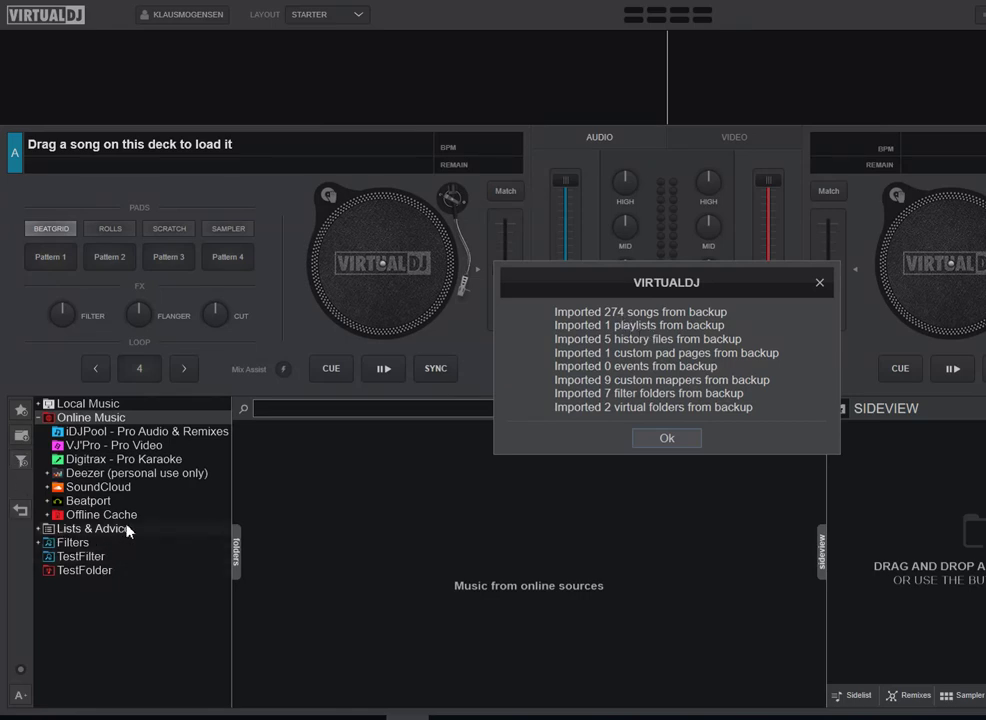
{"action": "left_click", "coordinate": [40, 530]}
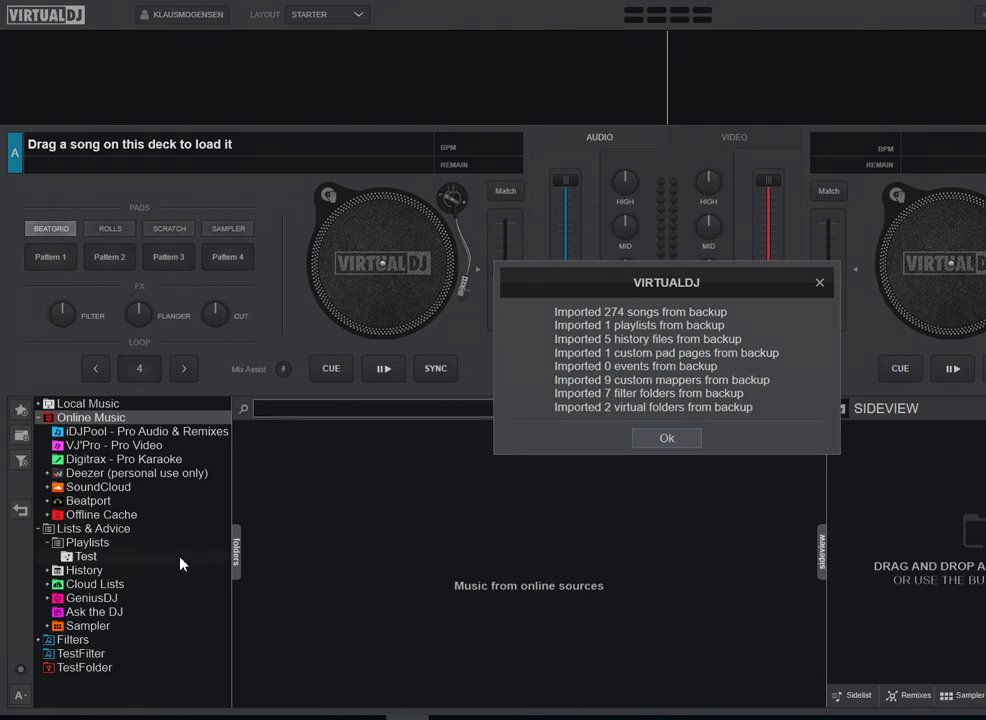
{"action": "left_click", "coordinate": [48, 571]}
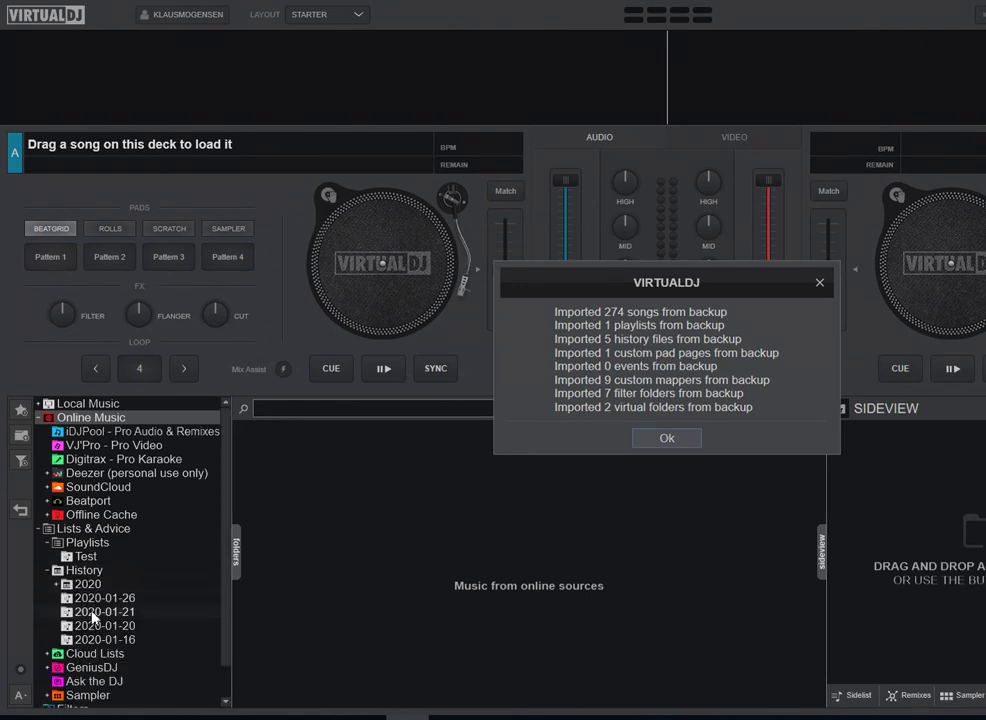
{"action": "left_click", "coordinate": [48, 571]}
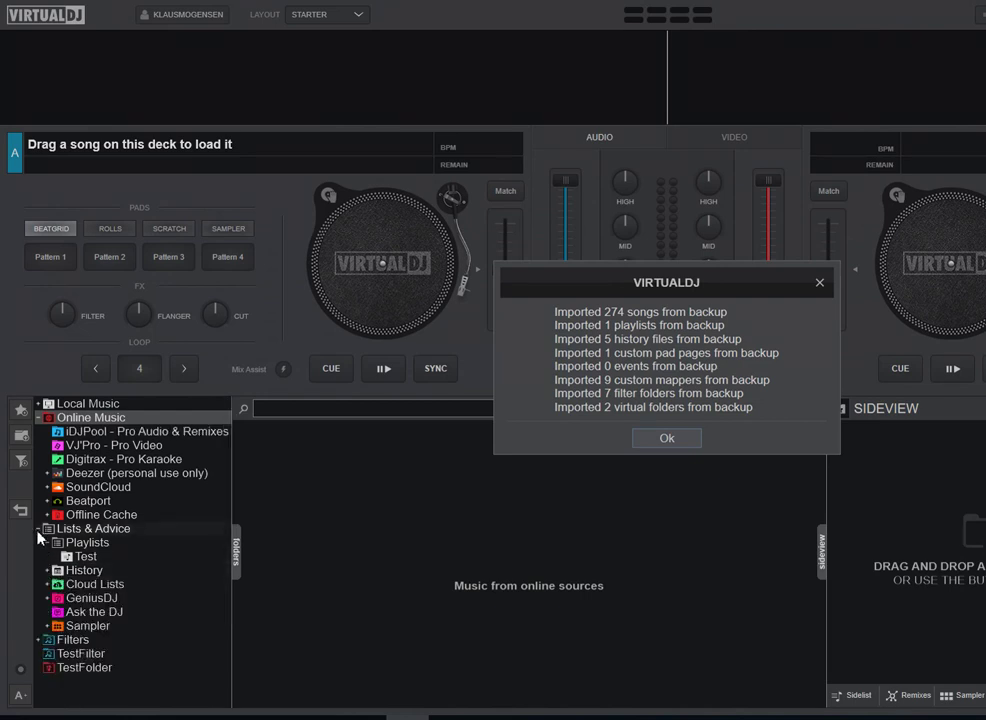
{"action": "left_click", "coordinate": [38, 529]}
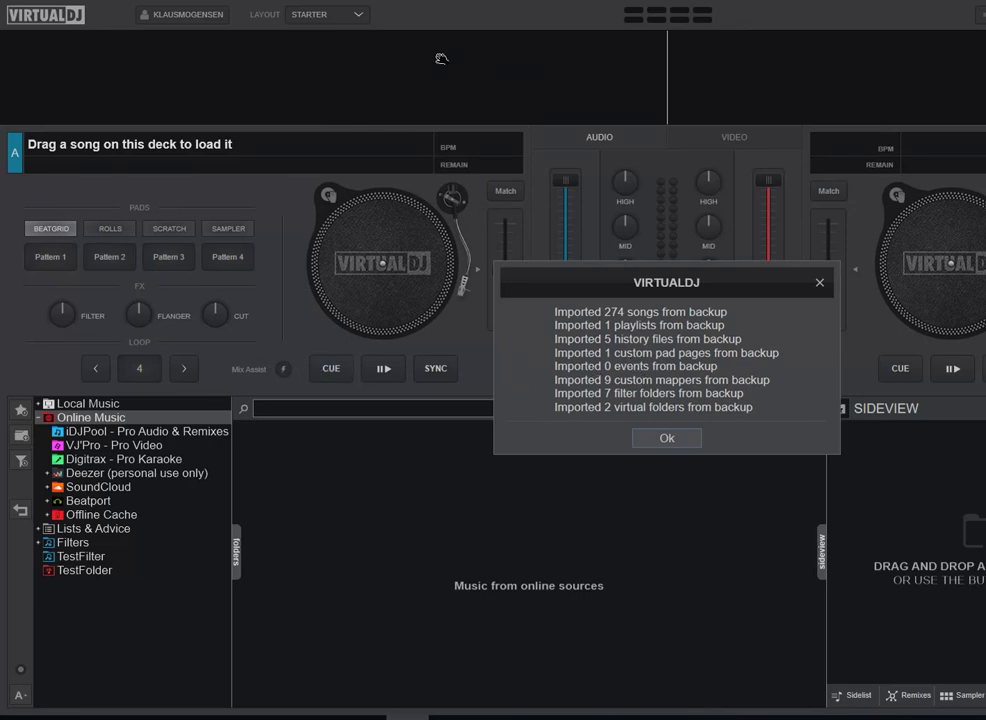
{"action": "left_click", "coordinate": [358, 14]}
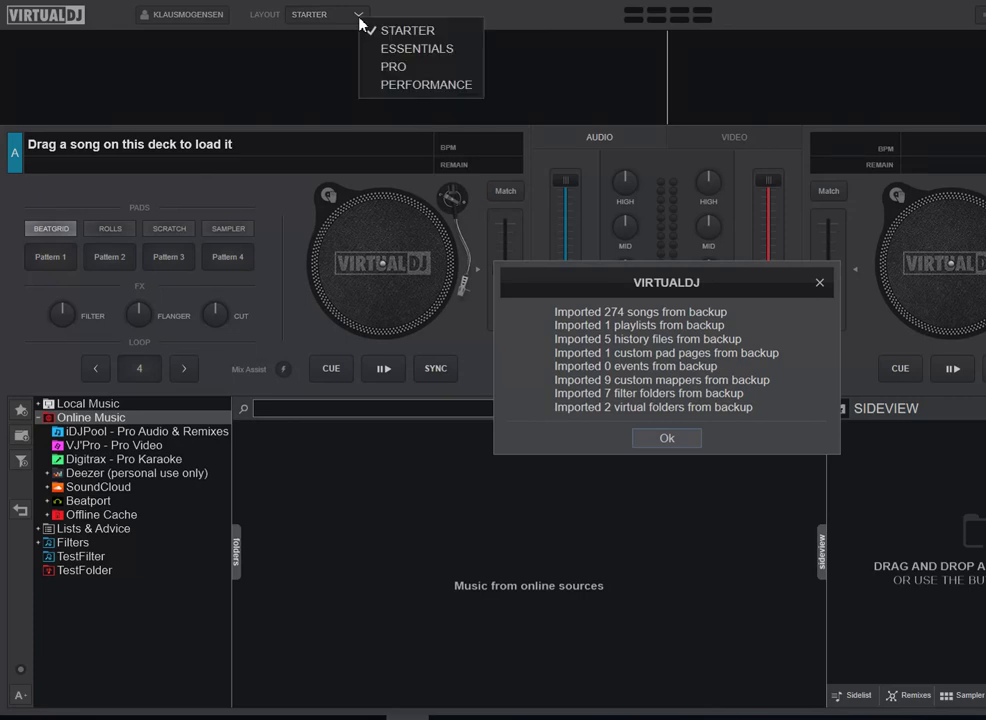
{"action": "left_click", "coordinate": [370, 67]}
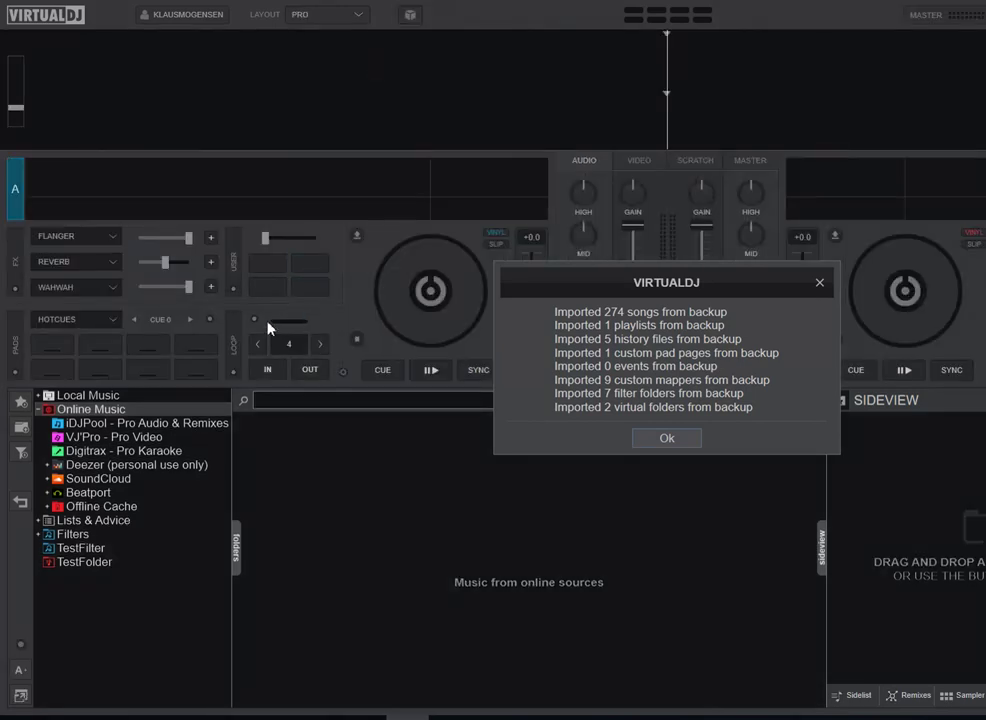
{"action": "left_click", "coordinate": [112, 319]}
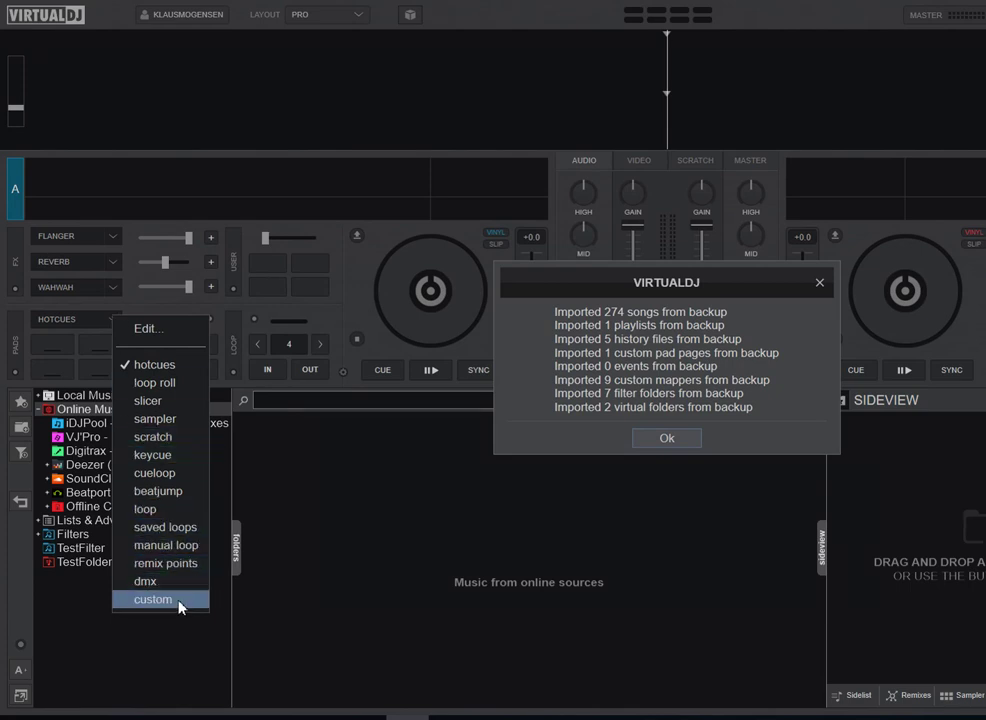
{"action": "left_click", "coordinate": [358, 15]}
{"action": "left_click", "coordinate": [381, 35]}
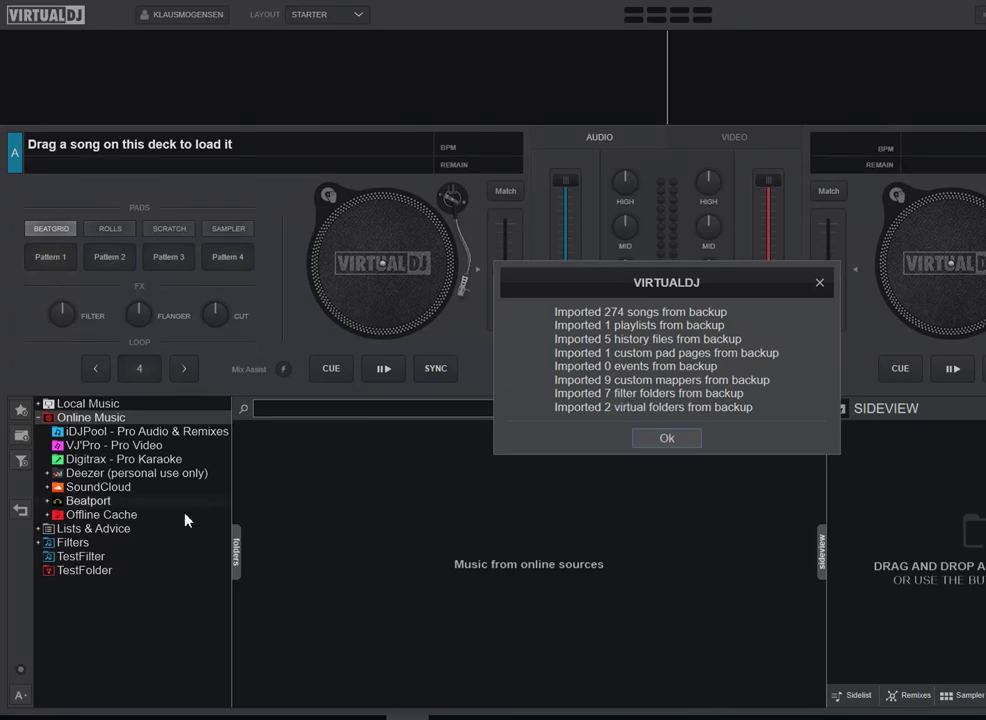
Expand and collapse Filters, then display the empty restored TestFolder list.
{"action": "left_click", "coordinate": [40, 545]}
{"action": "left_click", "coordinate": [40, 545]}
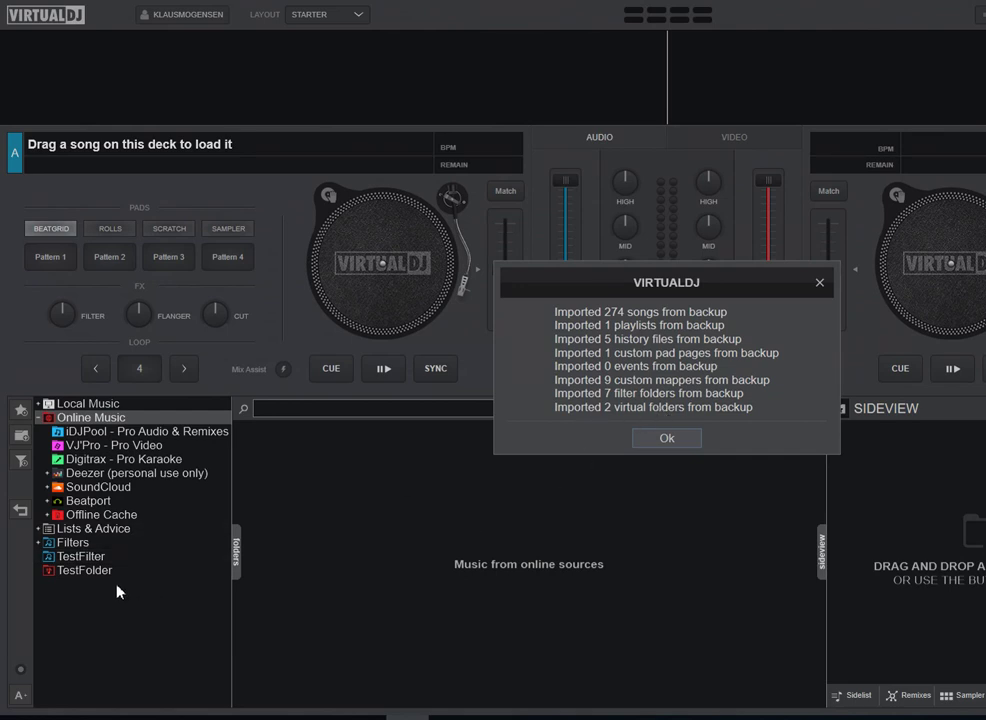
{"action": "left_click", "coordinate": [86, 572]}
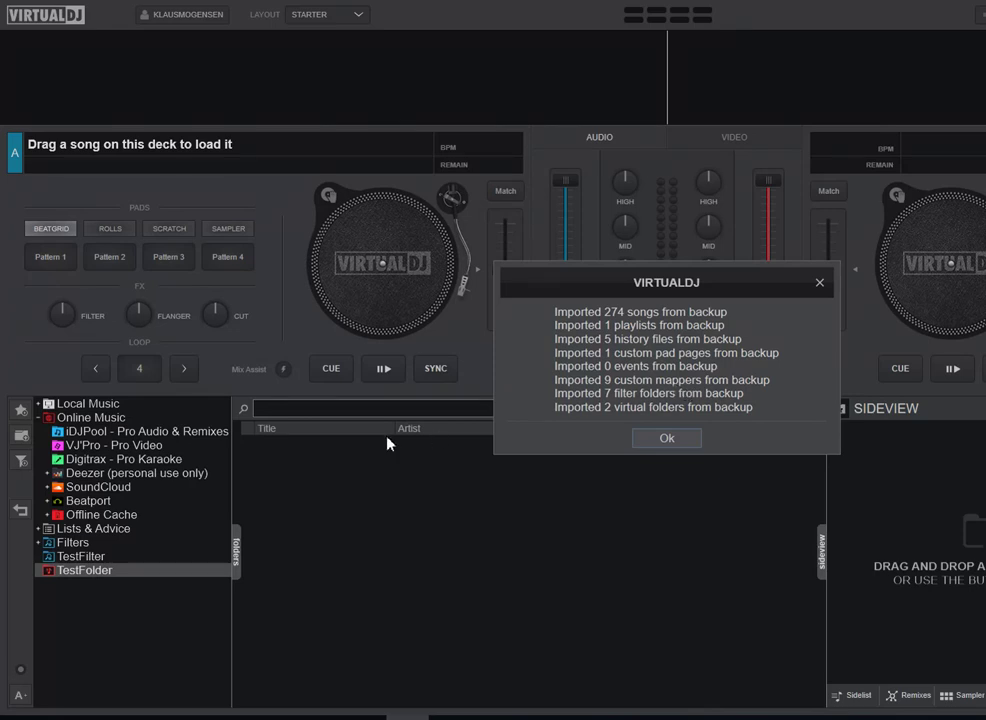
Dismiss VirtualDJ's import summary and bring the Dokumenter Explorer window to the front.
{"action": "mouse_move", "coordinate": [215, 712]}
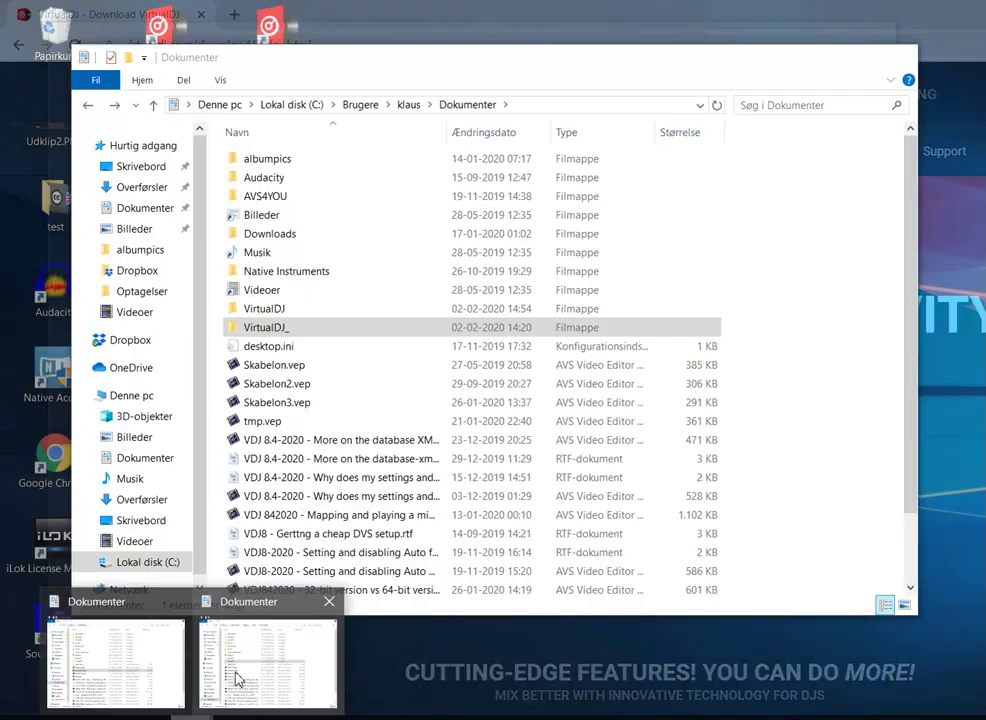
{"action": "left_click", "coordinate": [237, 680]}
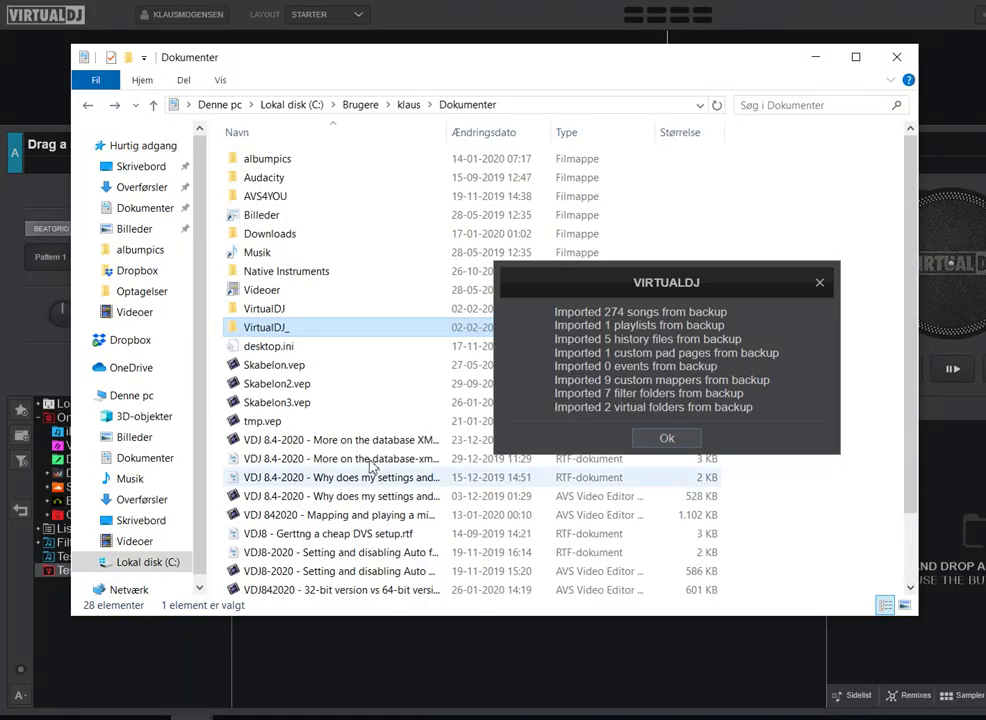
{"action": "left_click", "coordinate": [664, 437]}
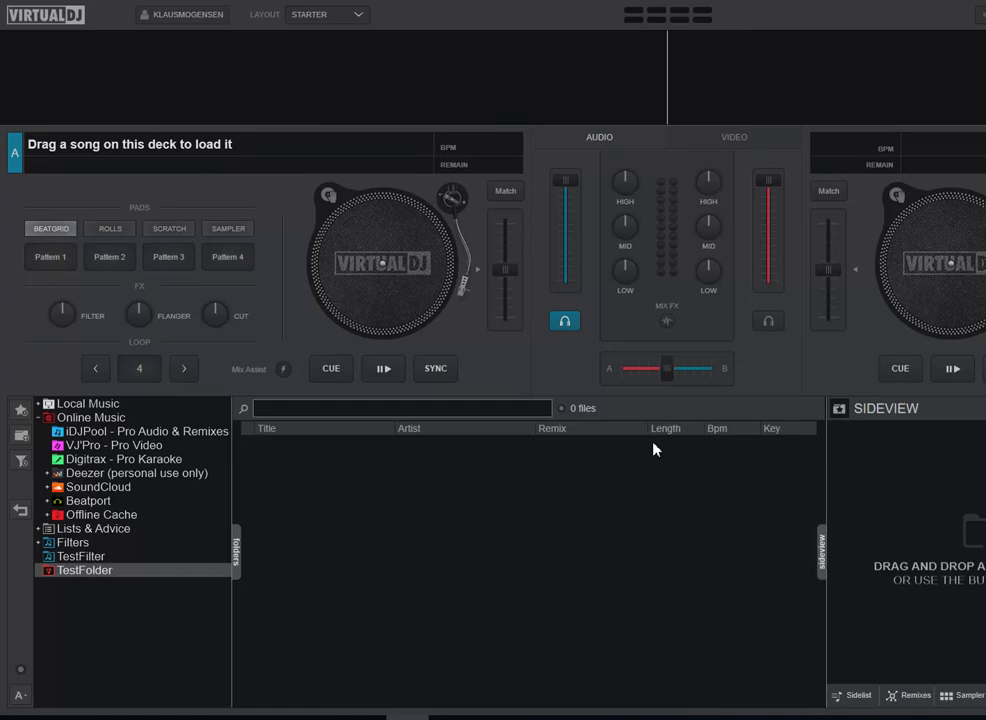
{"action": "key", "text": "alt+Tab"}
Open the new VirtualDJ folder's Mappers subfolder to check its nine mapping files, then go back.
{"action": "left_click", "coordinate": [283, 312]}
{"action": "double_click", "coordinate": [283, 314]}
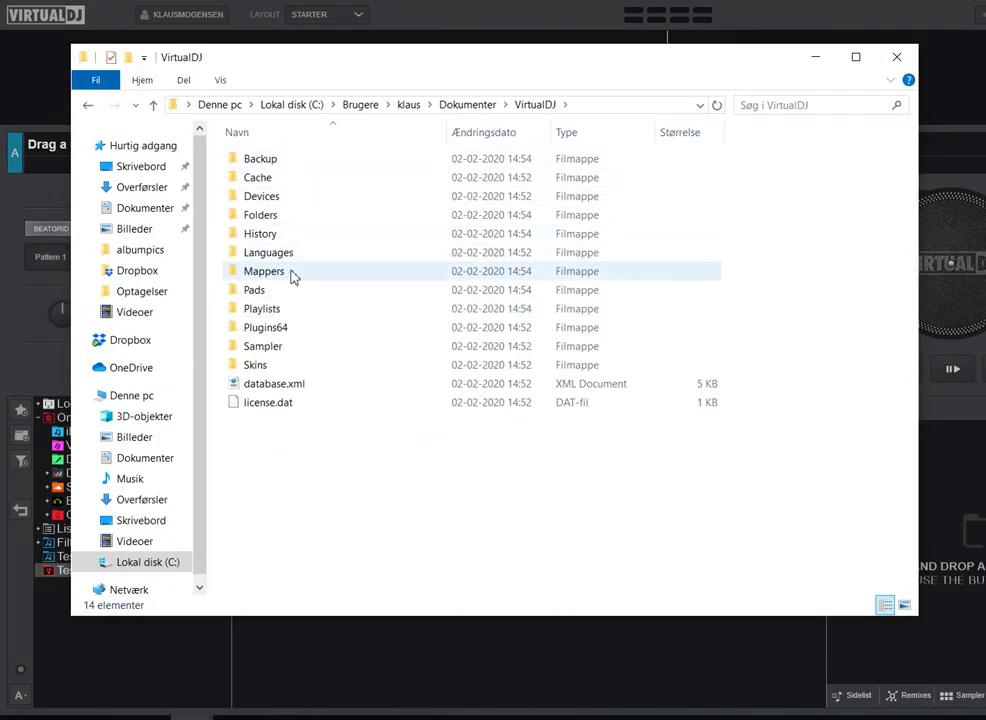
{"action": "double_click", "coordinate": [282, 275]}
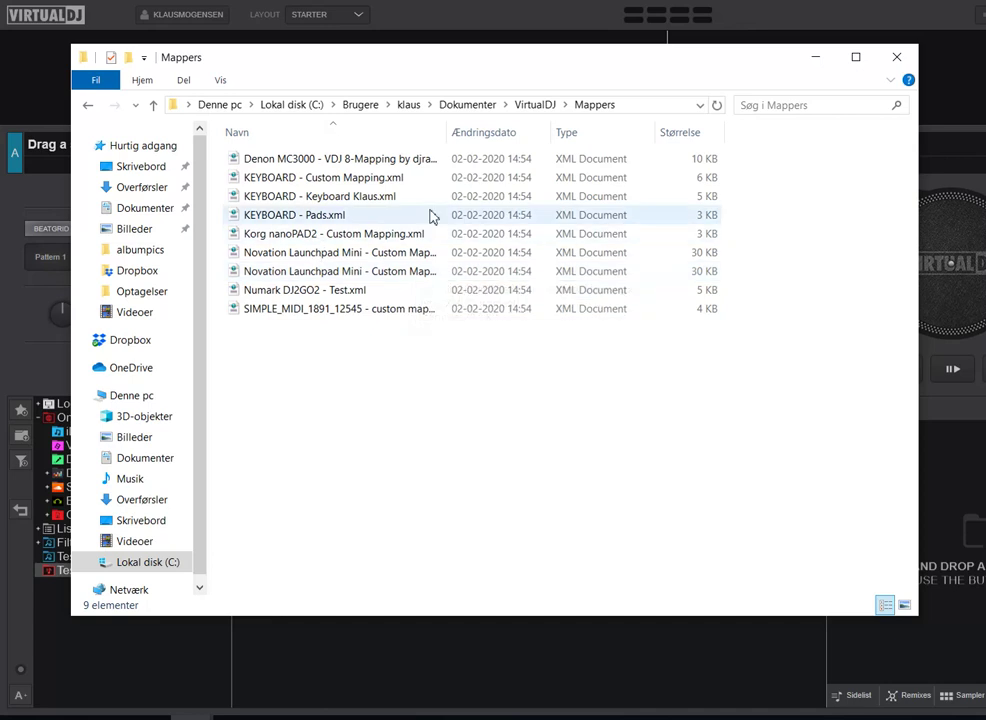
{"action": "left_click", "coordinate": [538, 105]}
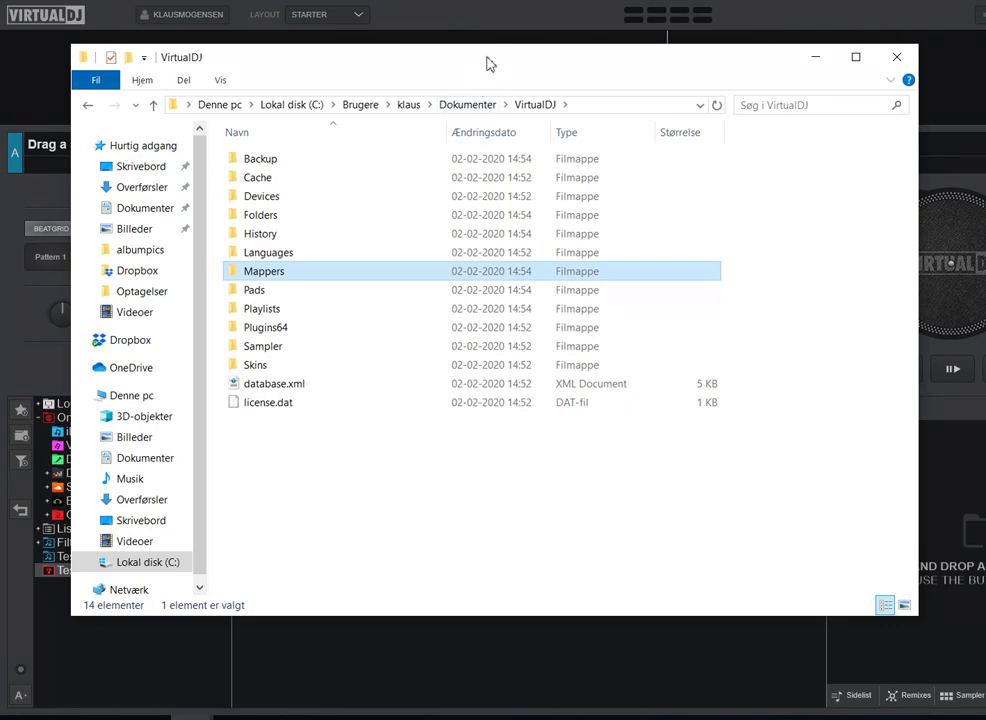
Move the VirtualDJ folder window down and to the right, now that VirtualDJ is closed.
{"action": "left_click_drag", "start_coordinate": [490, 60], "coordinate": [519, 134]}
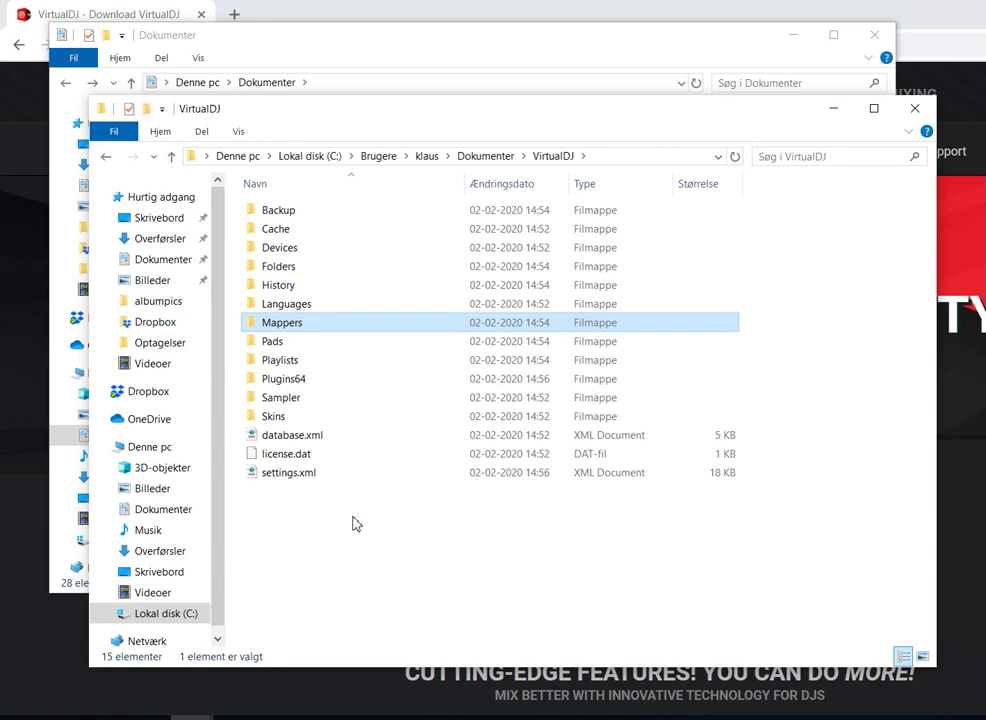
Open VirtualDJ_\Backup's 14-51 Database Backup zip and select settings_backup.xml.
{"action": "left_click", "coordinate": [407, 45]}
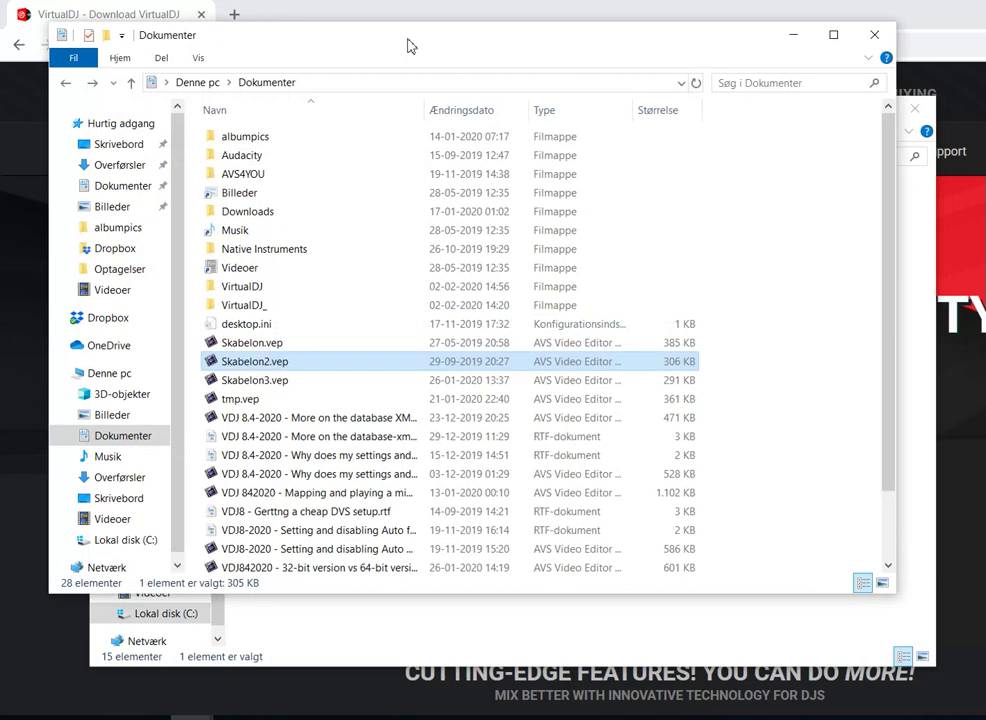
{"action": "double_click", "coordinate": [256, 308]}
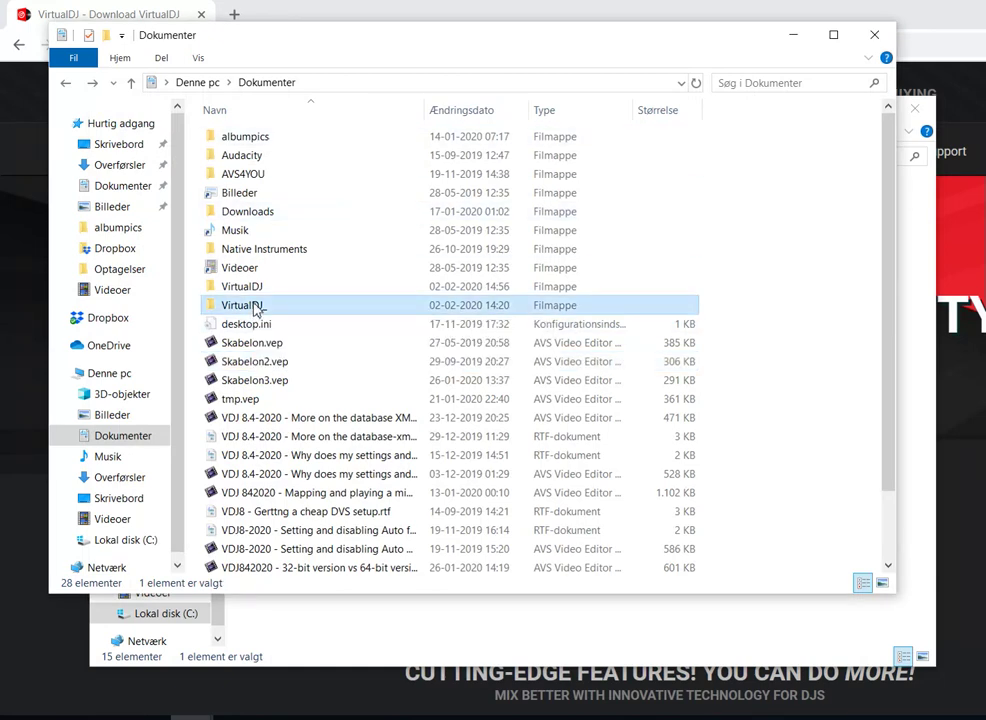
{"action": "double_click", "coordinate": [241, 143]}
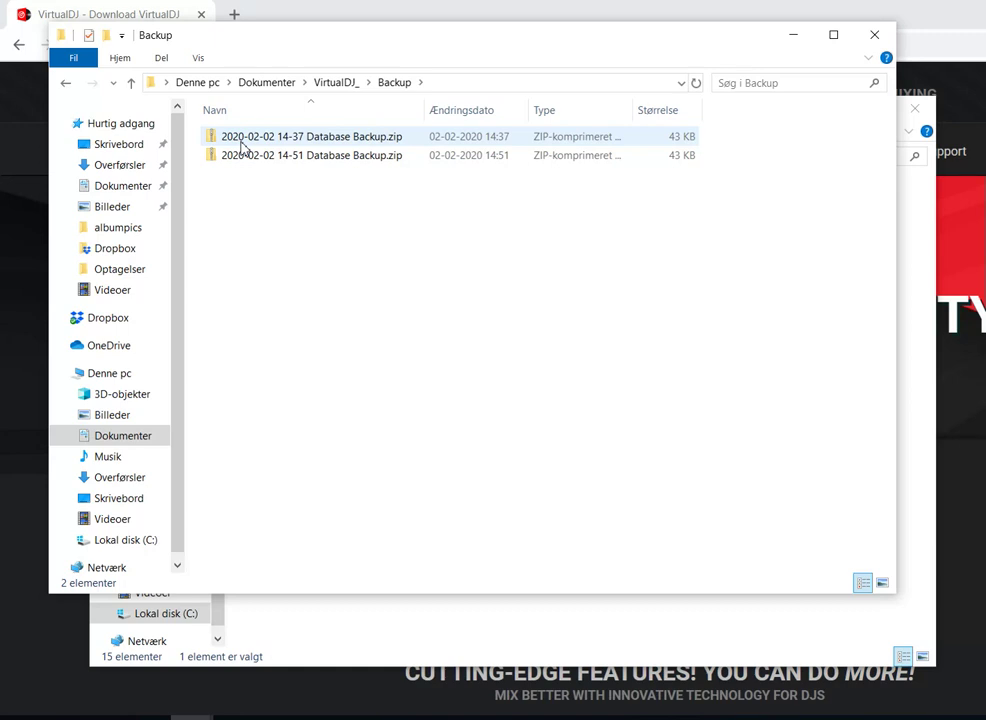
{"action": "double_click", "coordinate": [361, 158]}
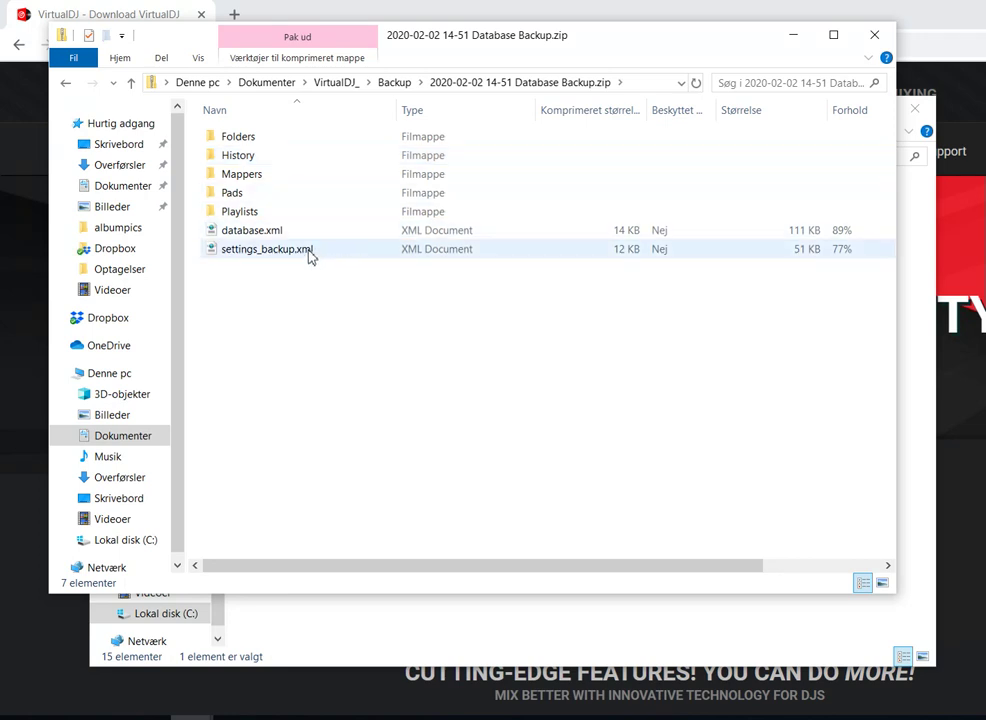
{"action": "left_click", "coordinate": [309, 252]}
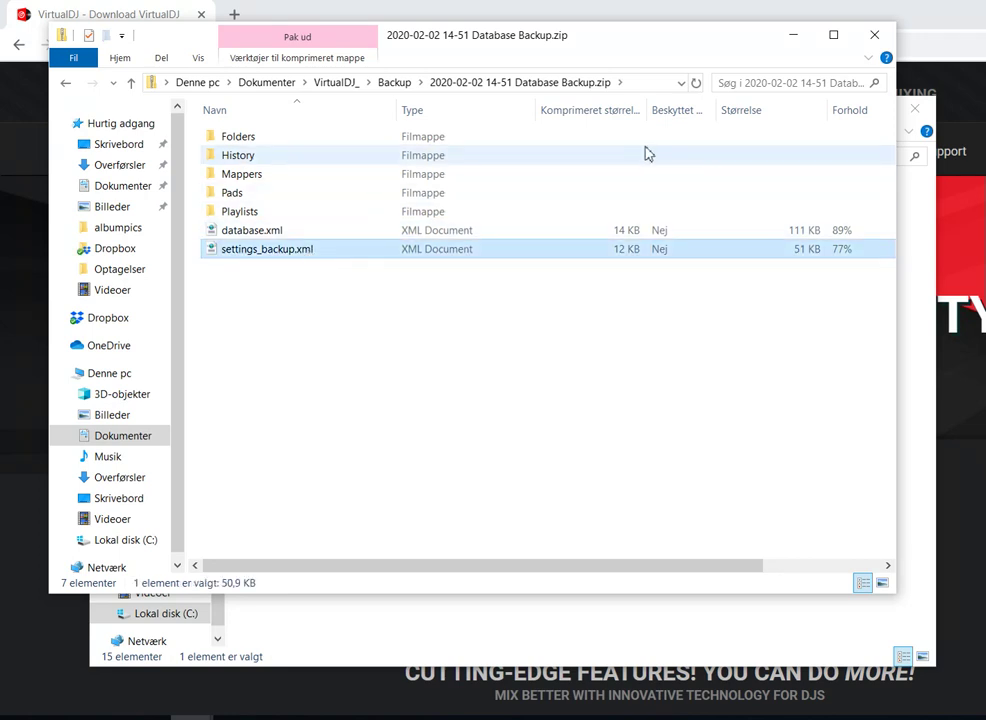
Paste settings_backup.xml into the VirtualDJ folder and delete the old 18 KB settings.xml.
{"action": "left_click", "coordinate": [921, 265]}
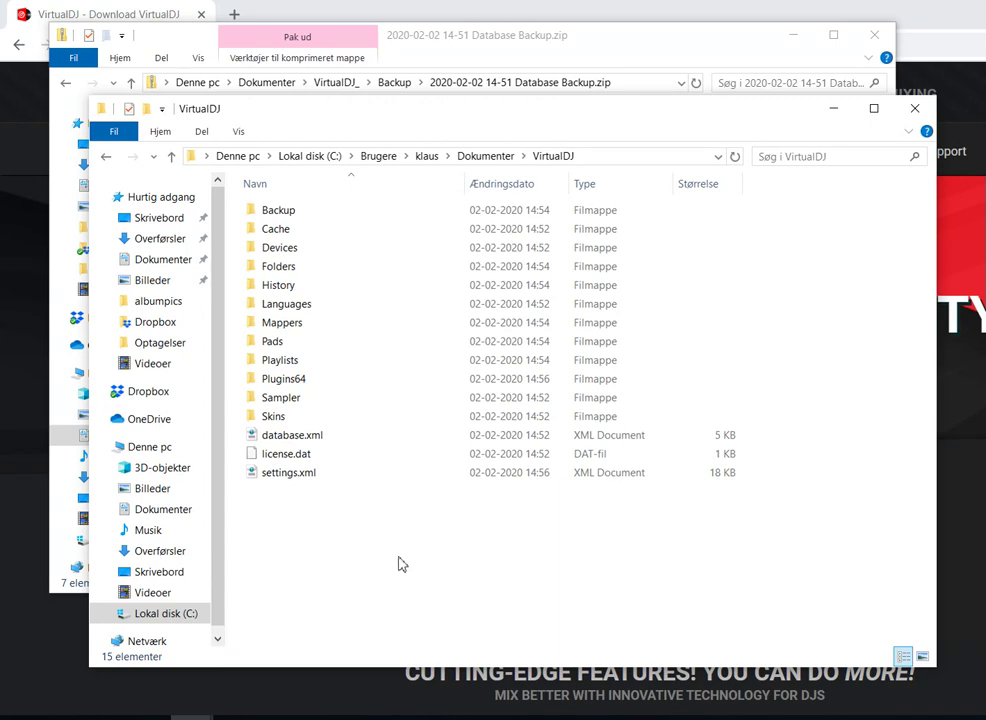
{"action": "key", "text": "ctrl+v"}
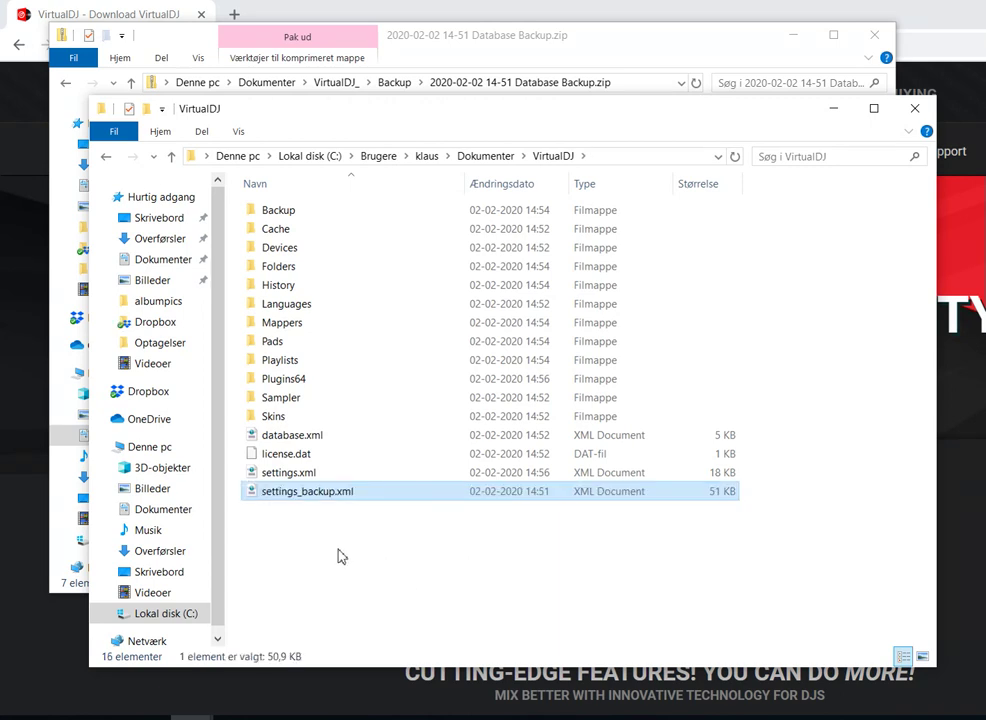
{"action": "left_click", "coordinate": [313, 476]}
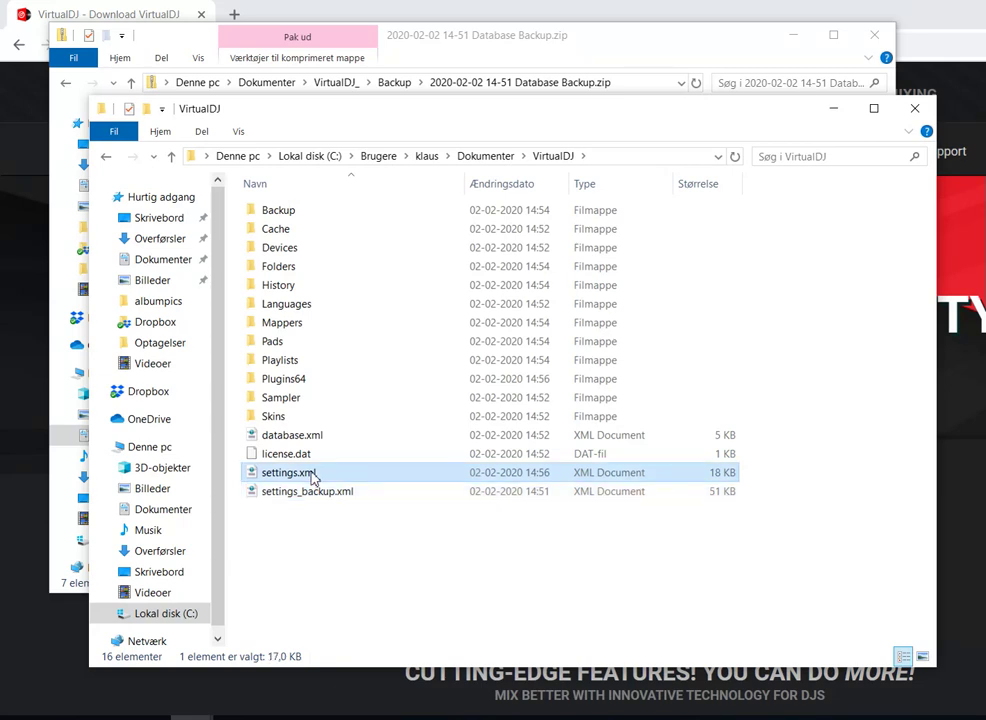
{"action": "key", "text": "Delete"}
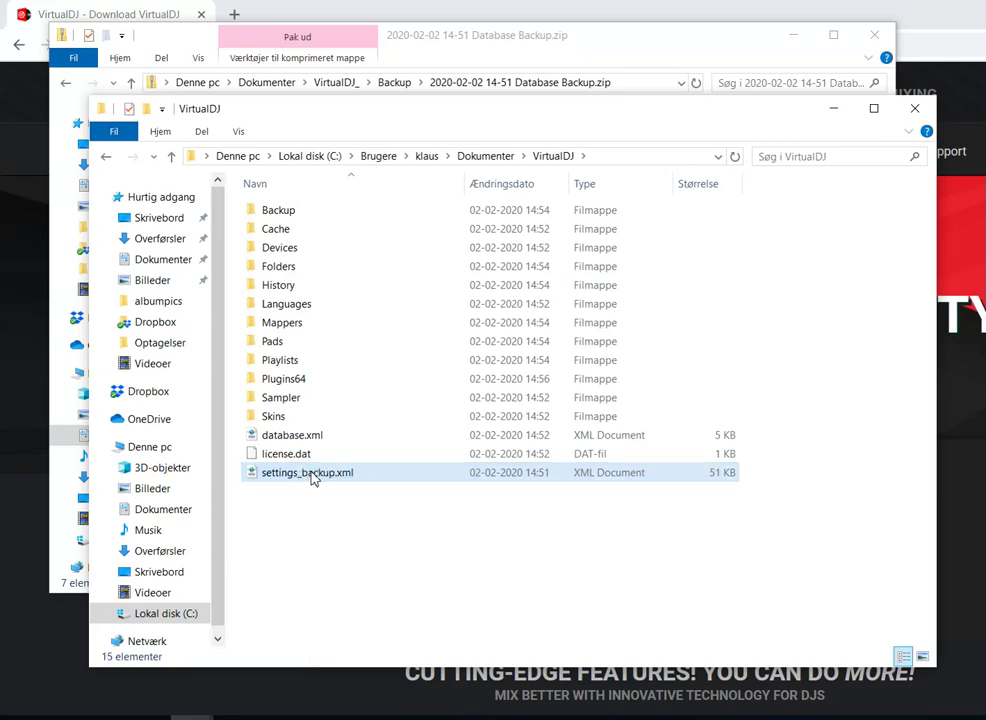
Rename settings_backup.xml to settings.xml by removing '_backup' from its name.
{"action": "left_click", "coordinate": [313, 478]}
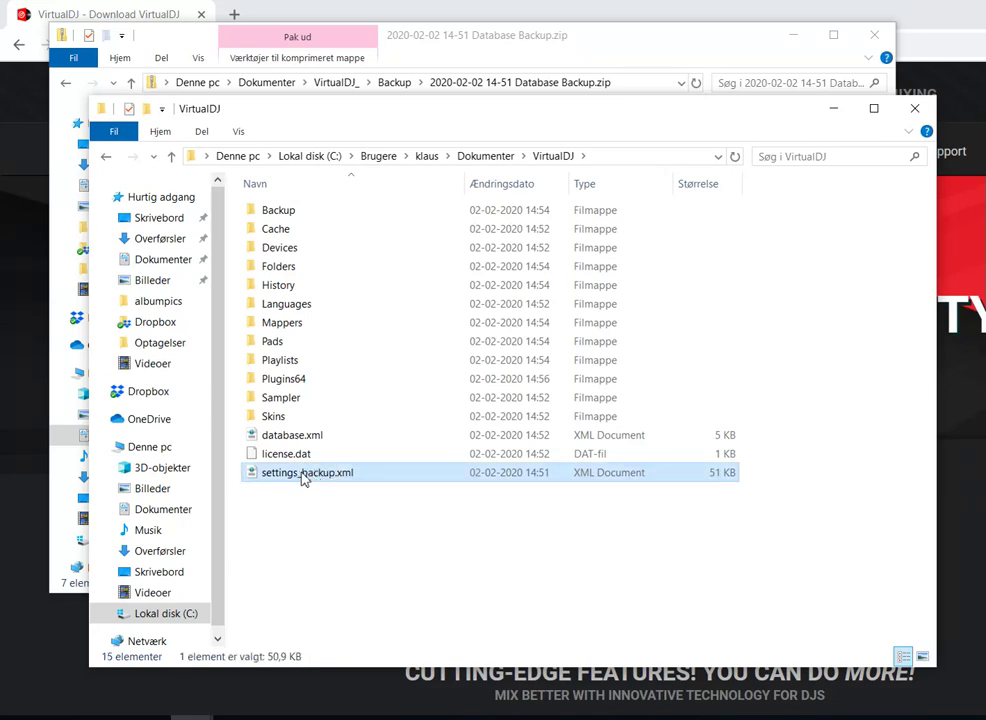
{"action": "left_click", "coordinate": [305, 477]}
{"action": "left_click", "coordinate": [303, 474]}
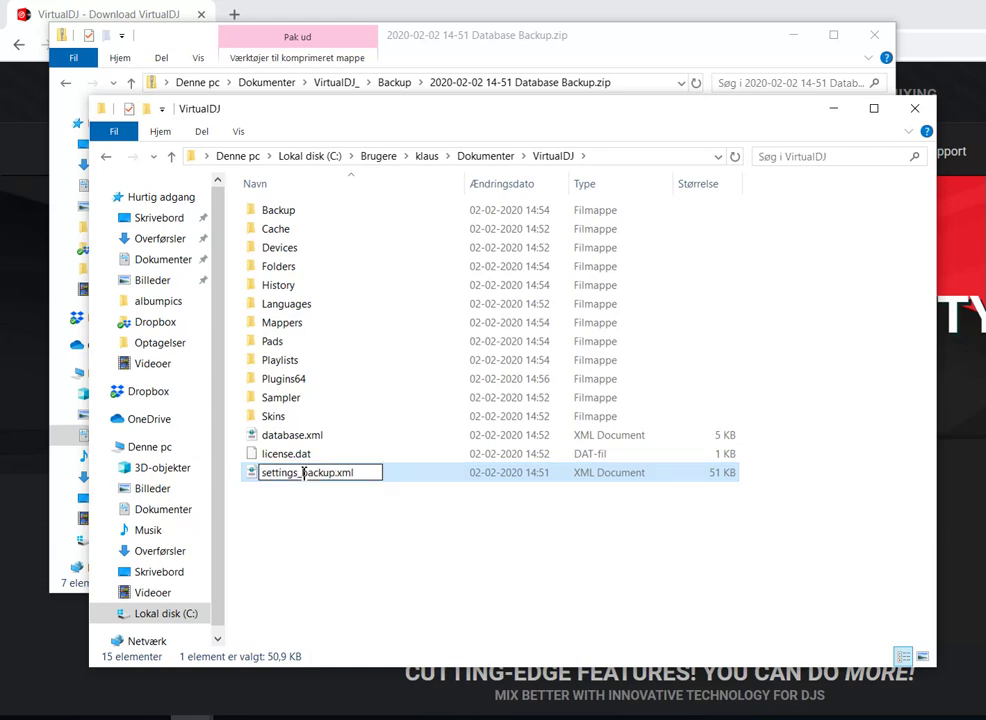
{"action": "key", "text": "shift+Right"}
{"action": "key", "text": "shift+Right"}
{"action": "key", "text": "shift+Right"}
{"action": "key", "text": "shift+Right"}
{"action": "key", "text": "shift+Right"}
{"action": "key", "text": "shift+Right"}
{"action": "key", "text": "shift+Right"}
{"action": "key", "text": "BackSpace"}
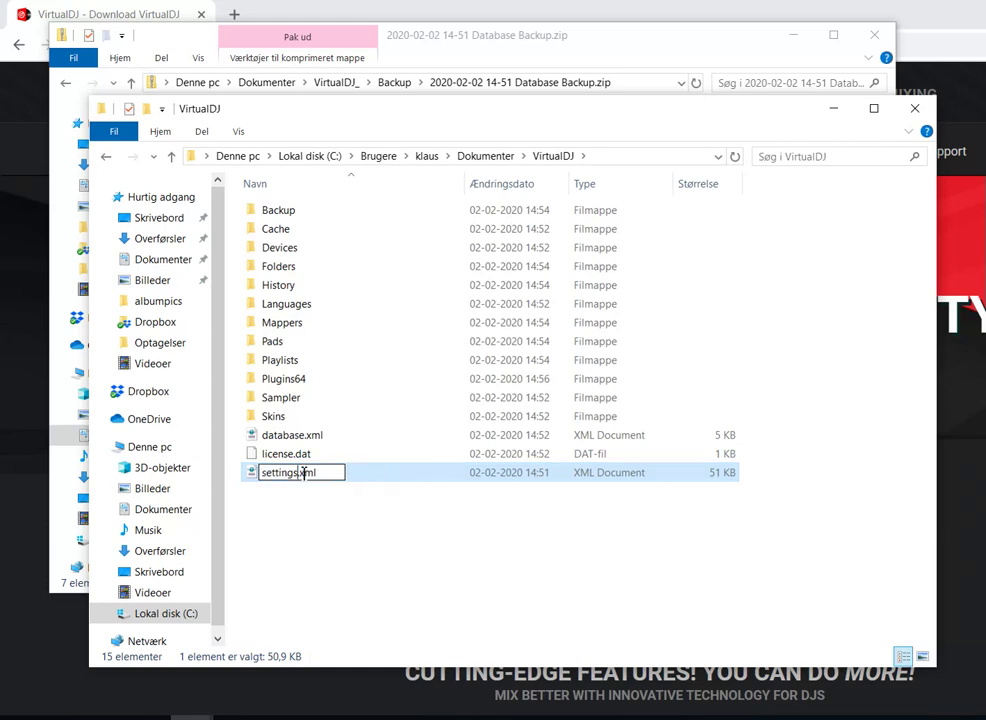
{"action": "left_click", "coordinate": [358, 516]}
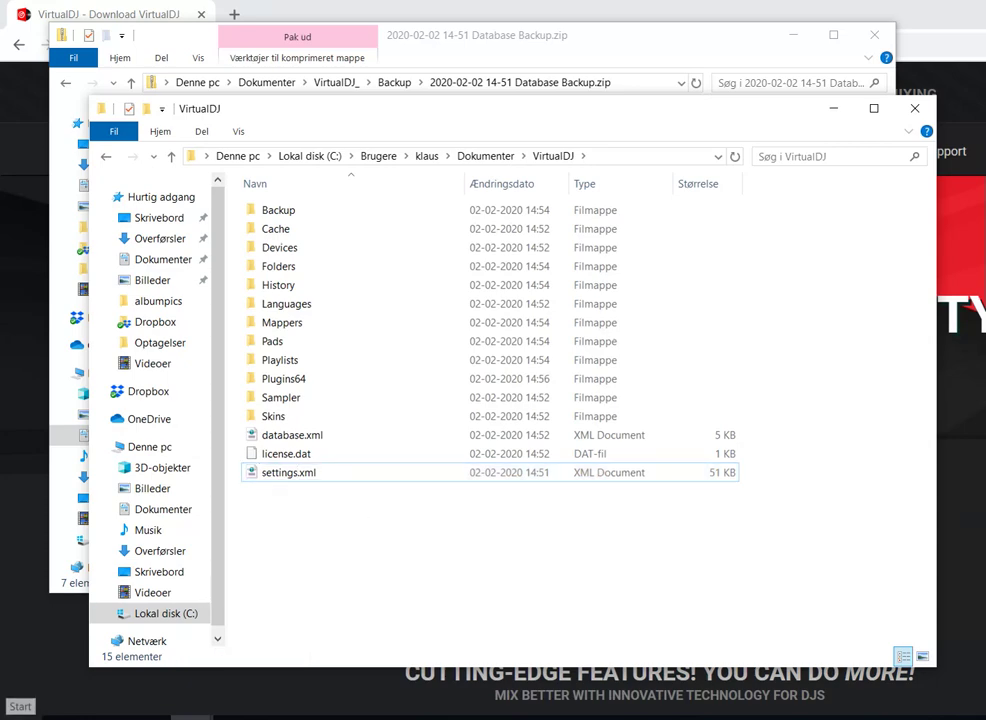
{"action": "left_click", "coordinate": [20, 712]}
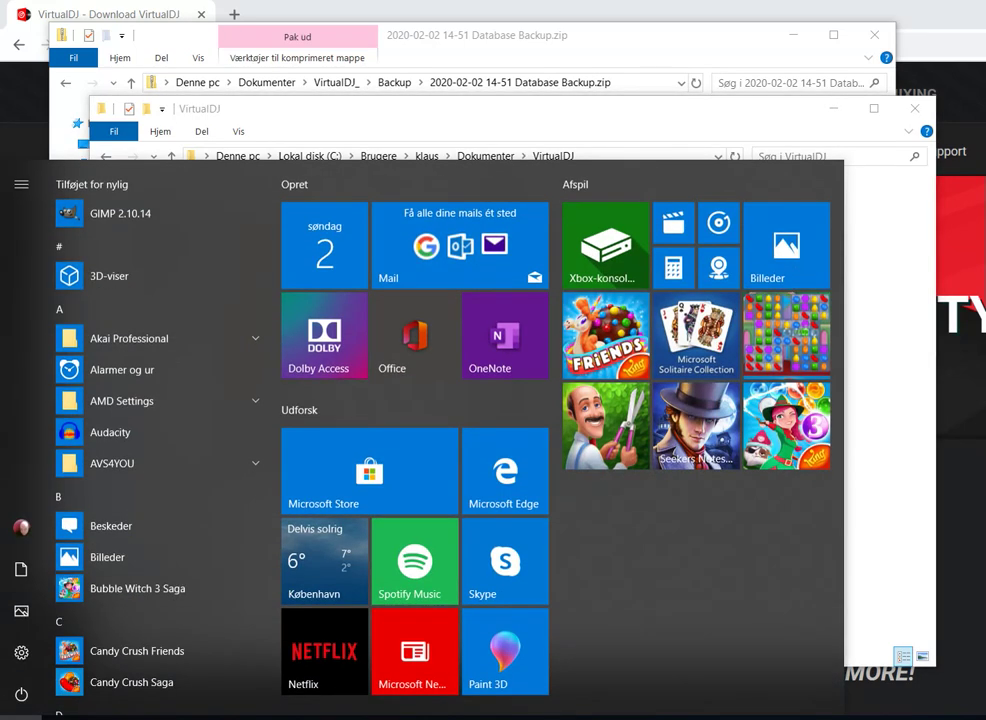
Launch VirtualDJ 2020 via a 'vir' Start search, then collapse Hard Drives in the folder tree.
{"action": "type", "text": "vir"}
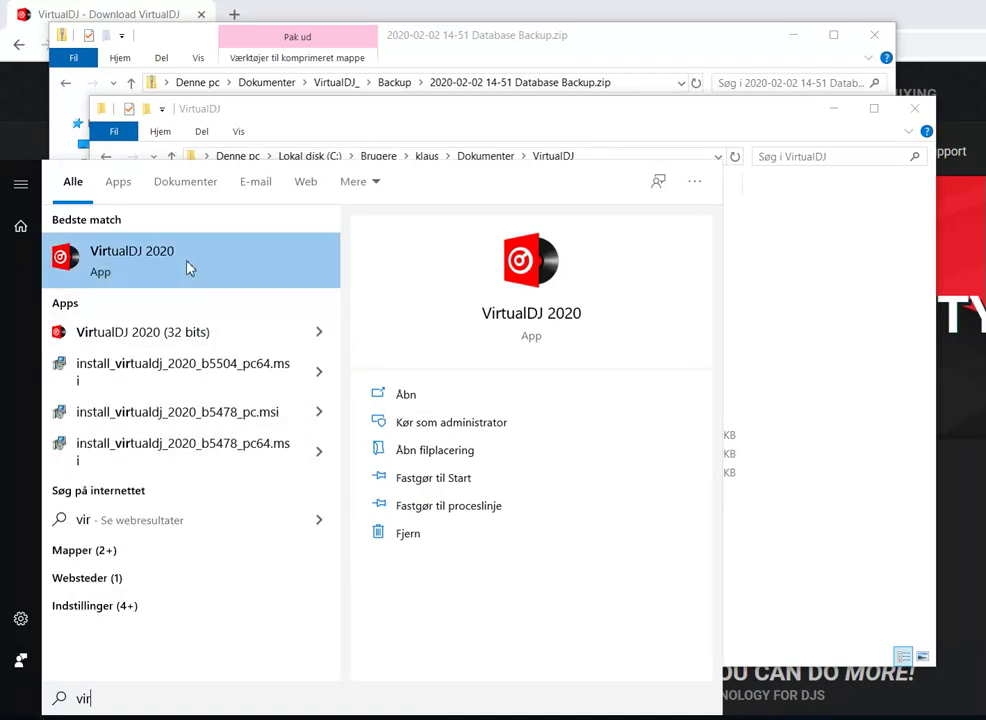
{"action": "left_click", "coordinate": [188, 266]}
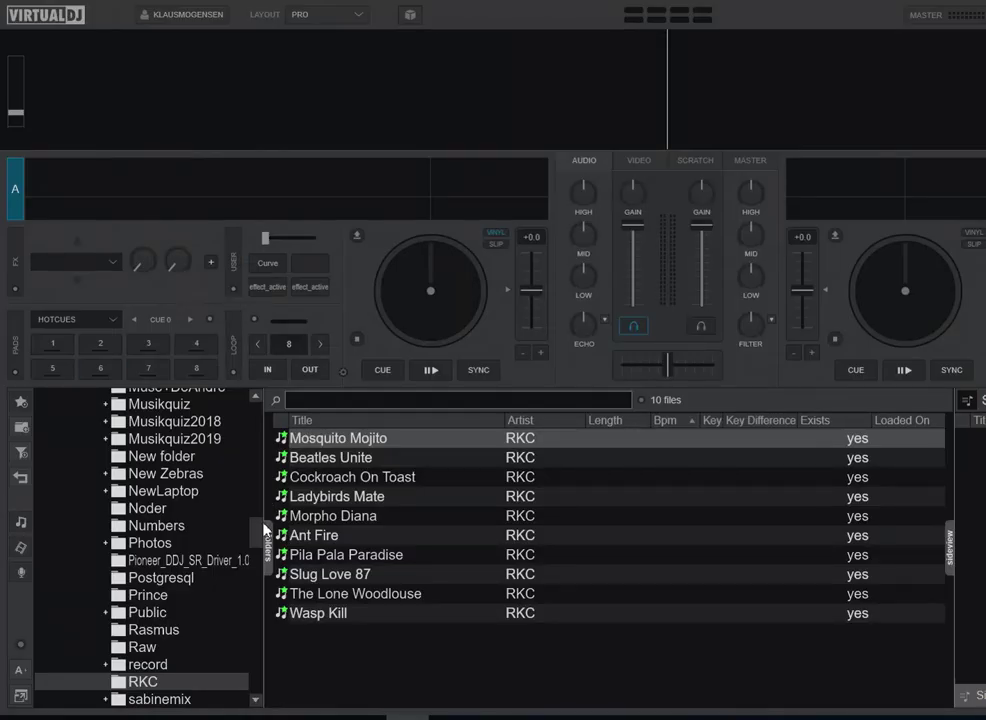
{"action": "left_click_drag", "start_coordinate": [257, 545], "coordinate": [266, 418]}
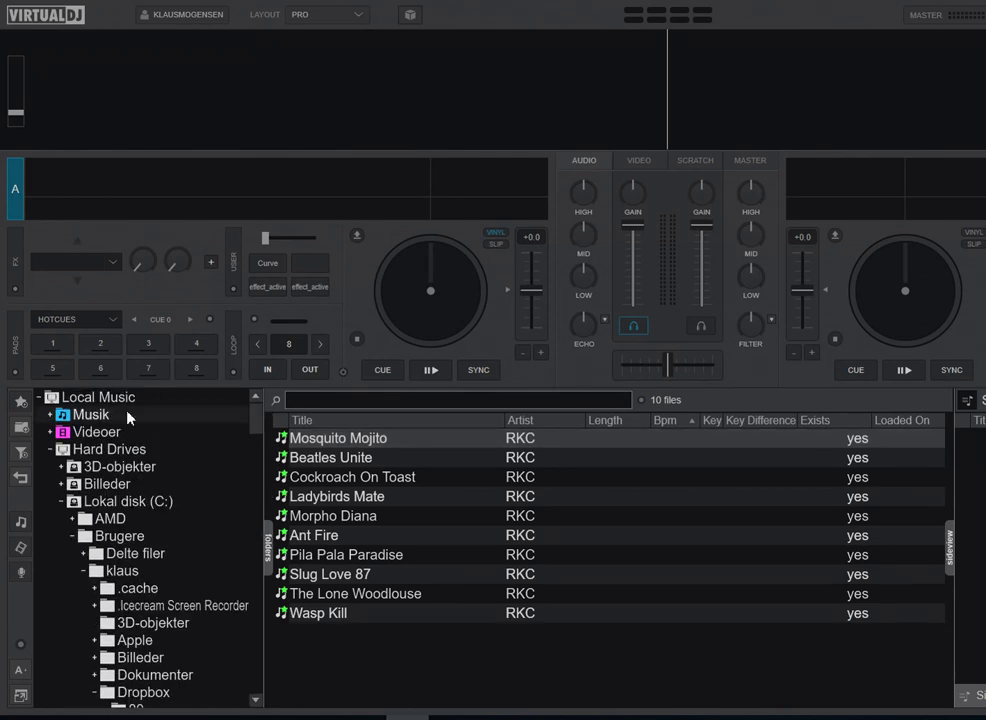
{"action": "left_click", "coordinate": [51, 451]}
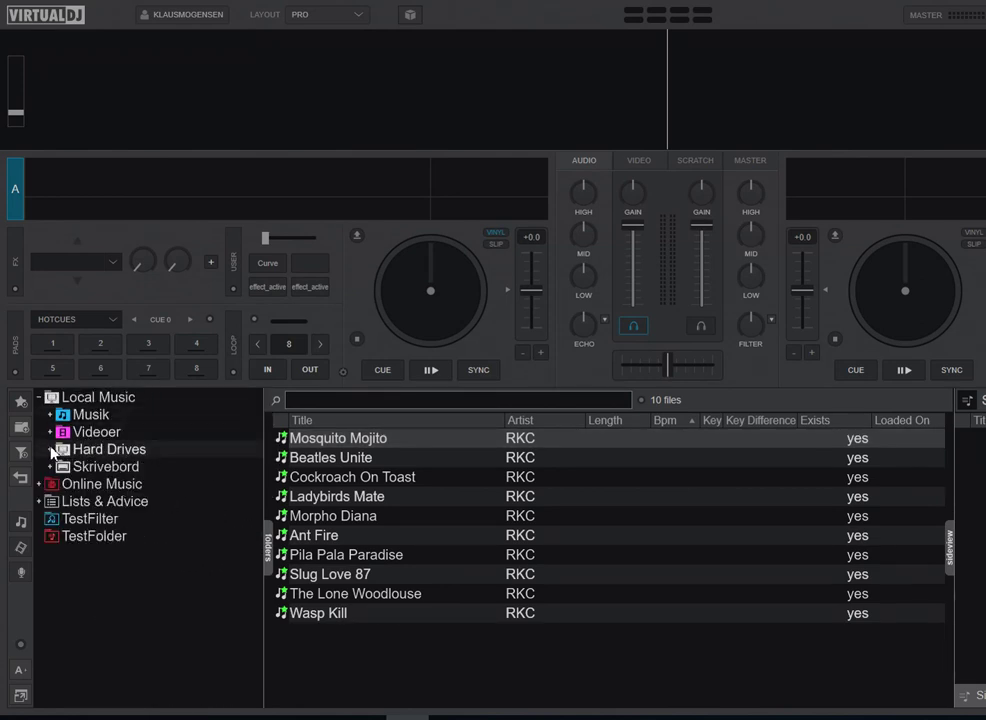